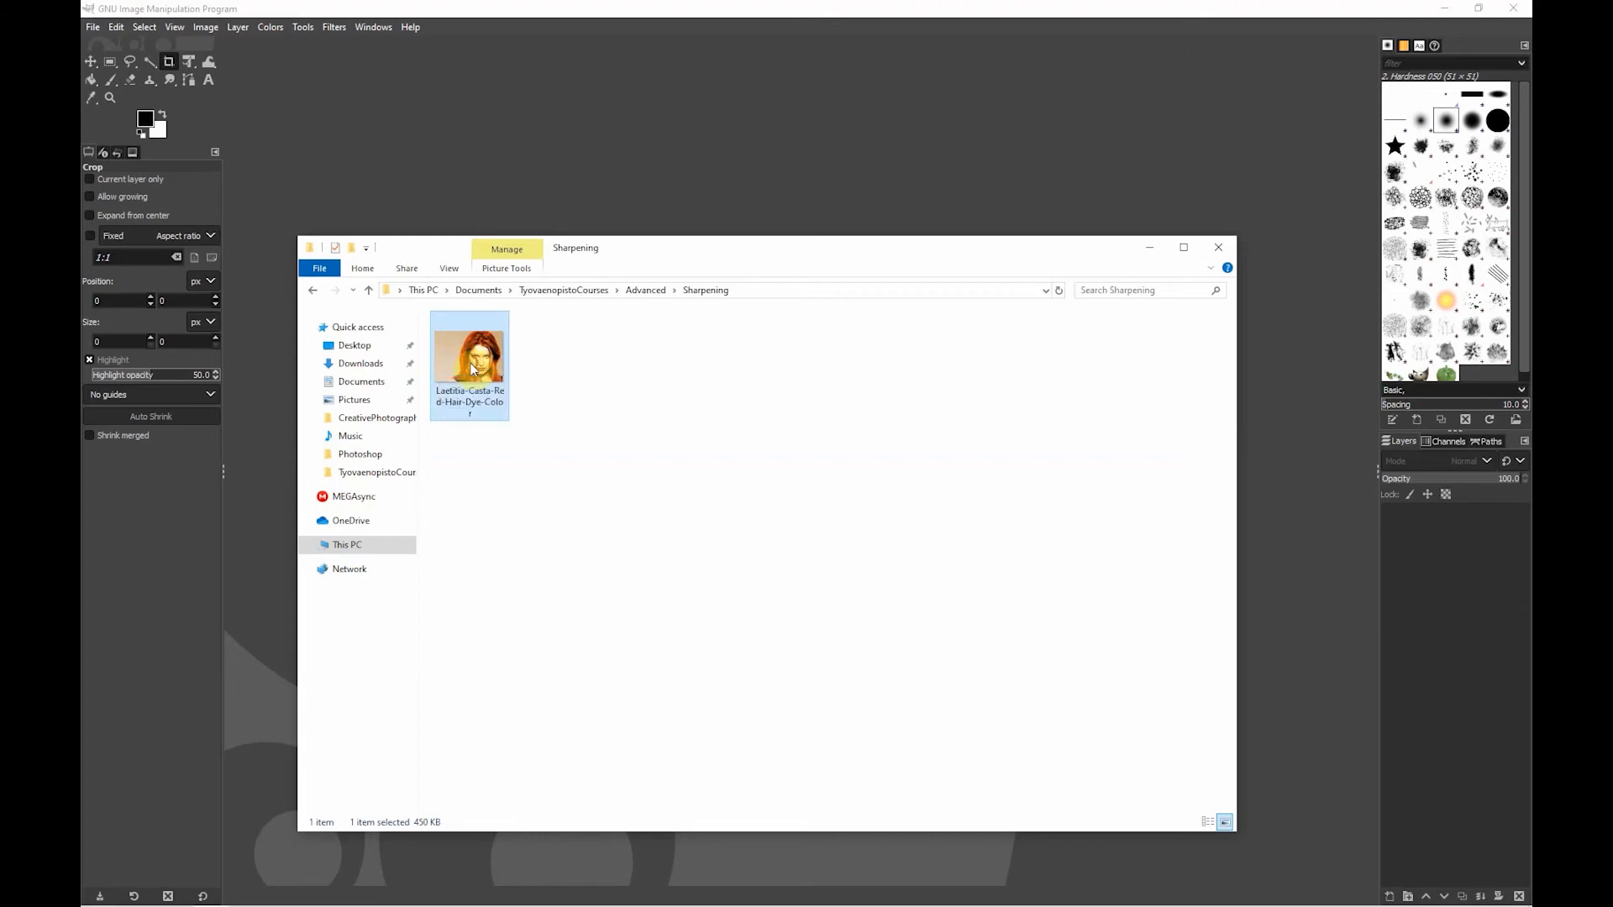
- Open the red-haired portrait image from the Sharpening folder and duplicate its layer
{"action": "left_click_drag", "start_coordinate": [471, 330], "coordinate": [532, 182]}
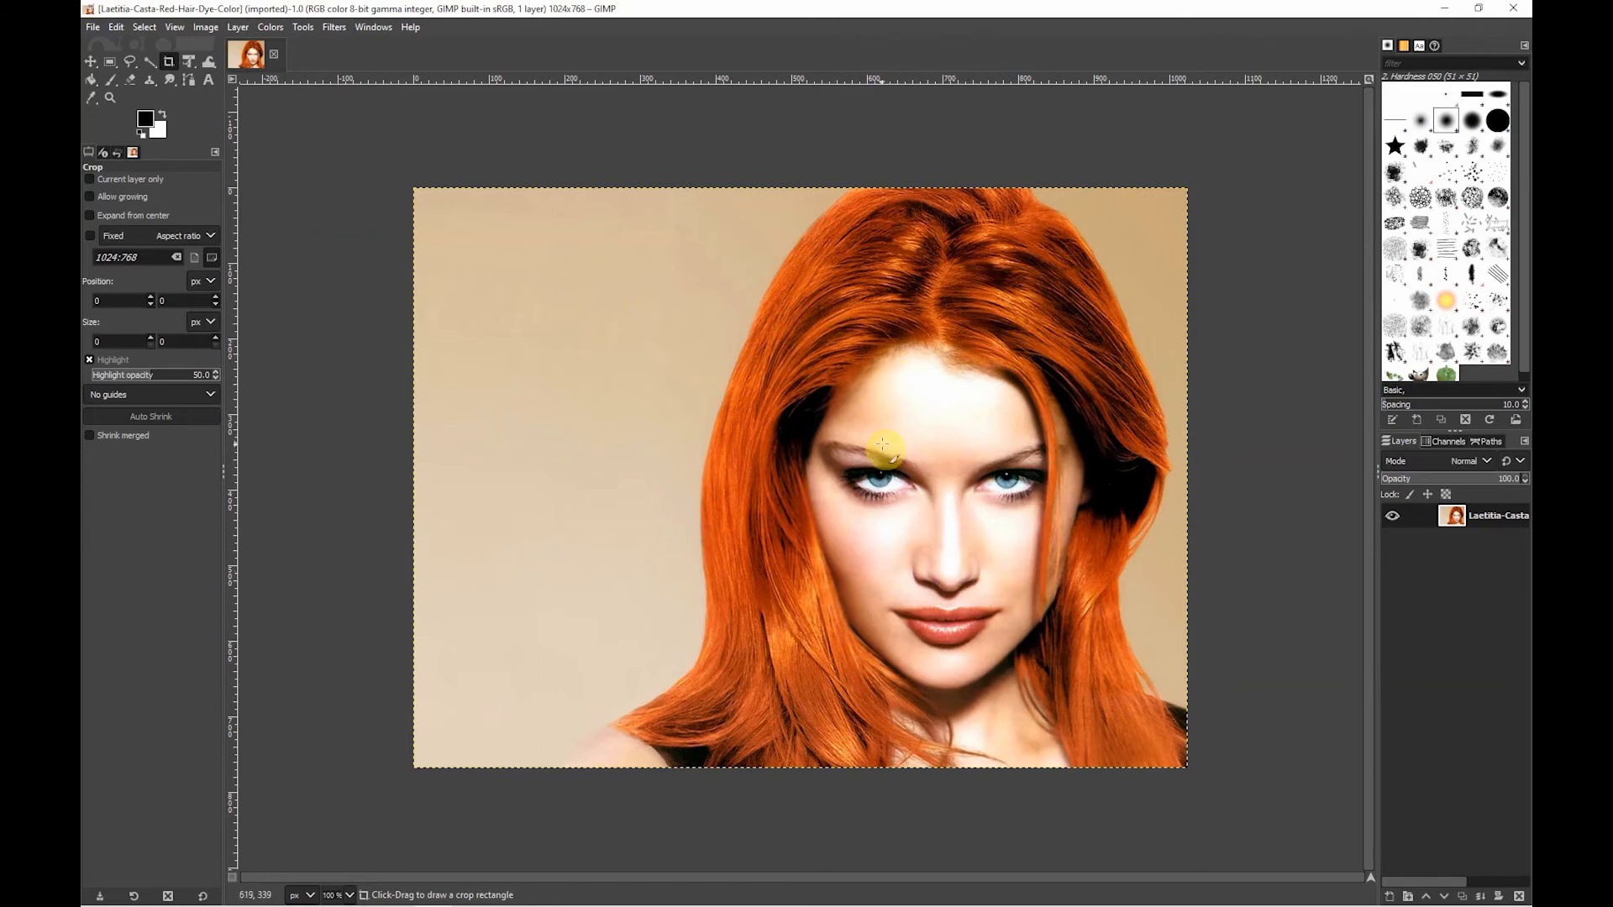
{"action": "left_click", "coordinate": [1464, 897]}
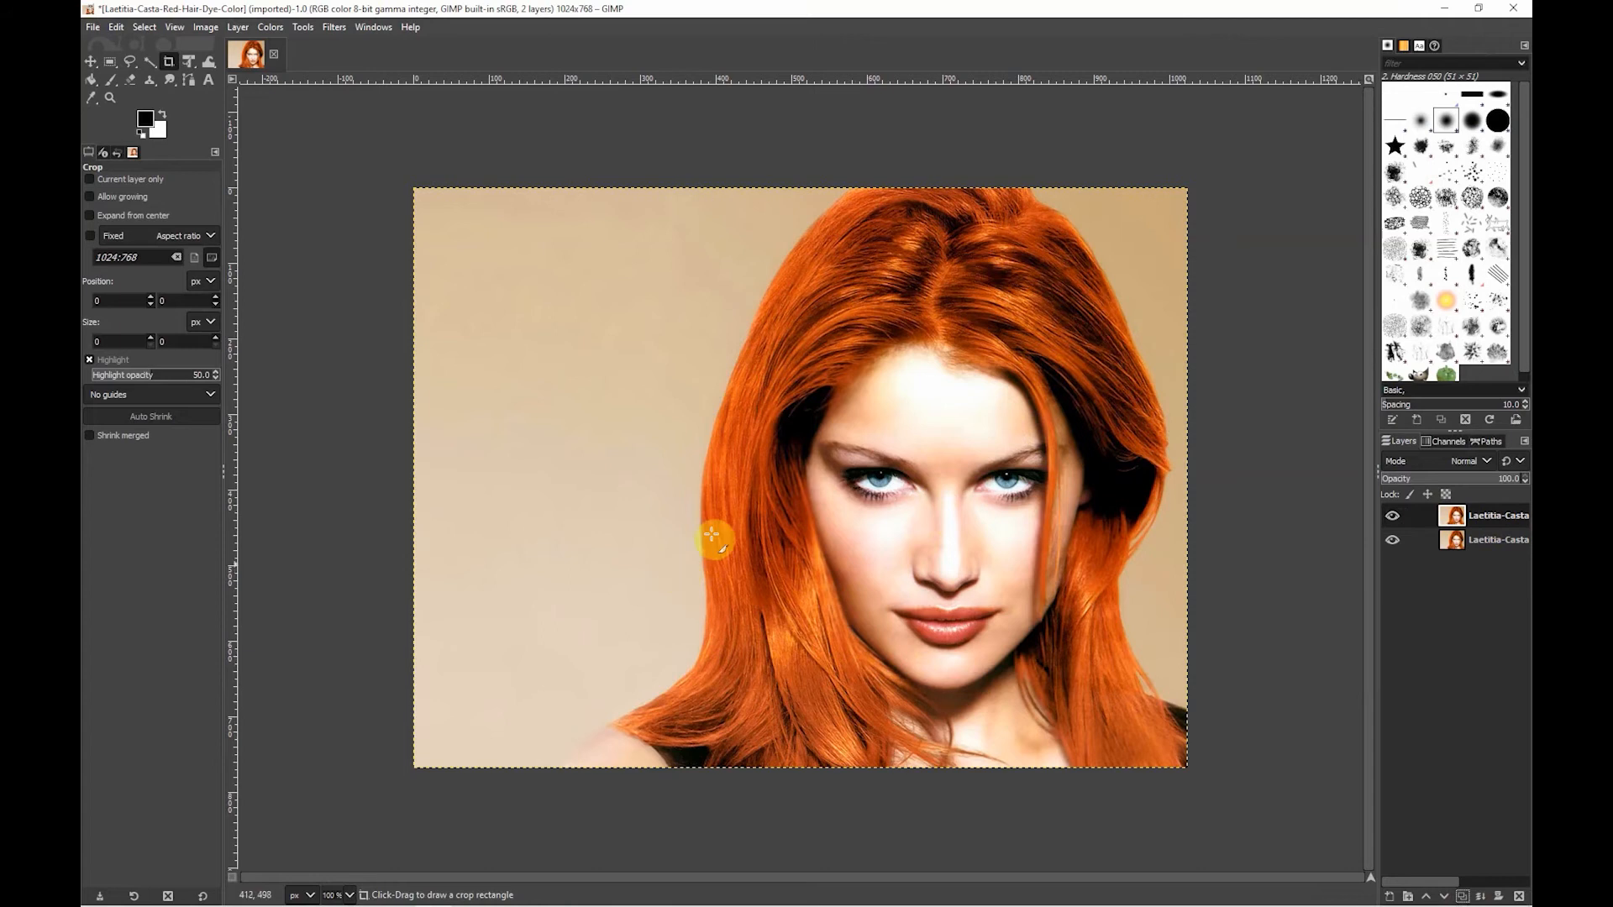
- Start the Sharpen (Unsharp Mask) filter on the duplicate layer and compare the image with the preview off and on
{"action": "left_click", "coordinate": [341, 28]}
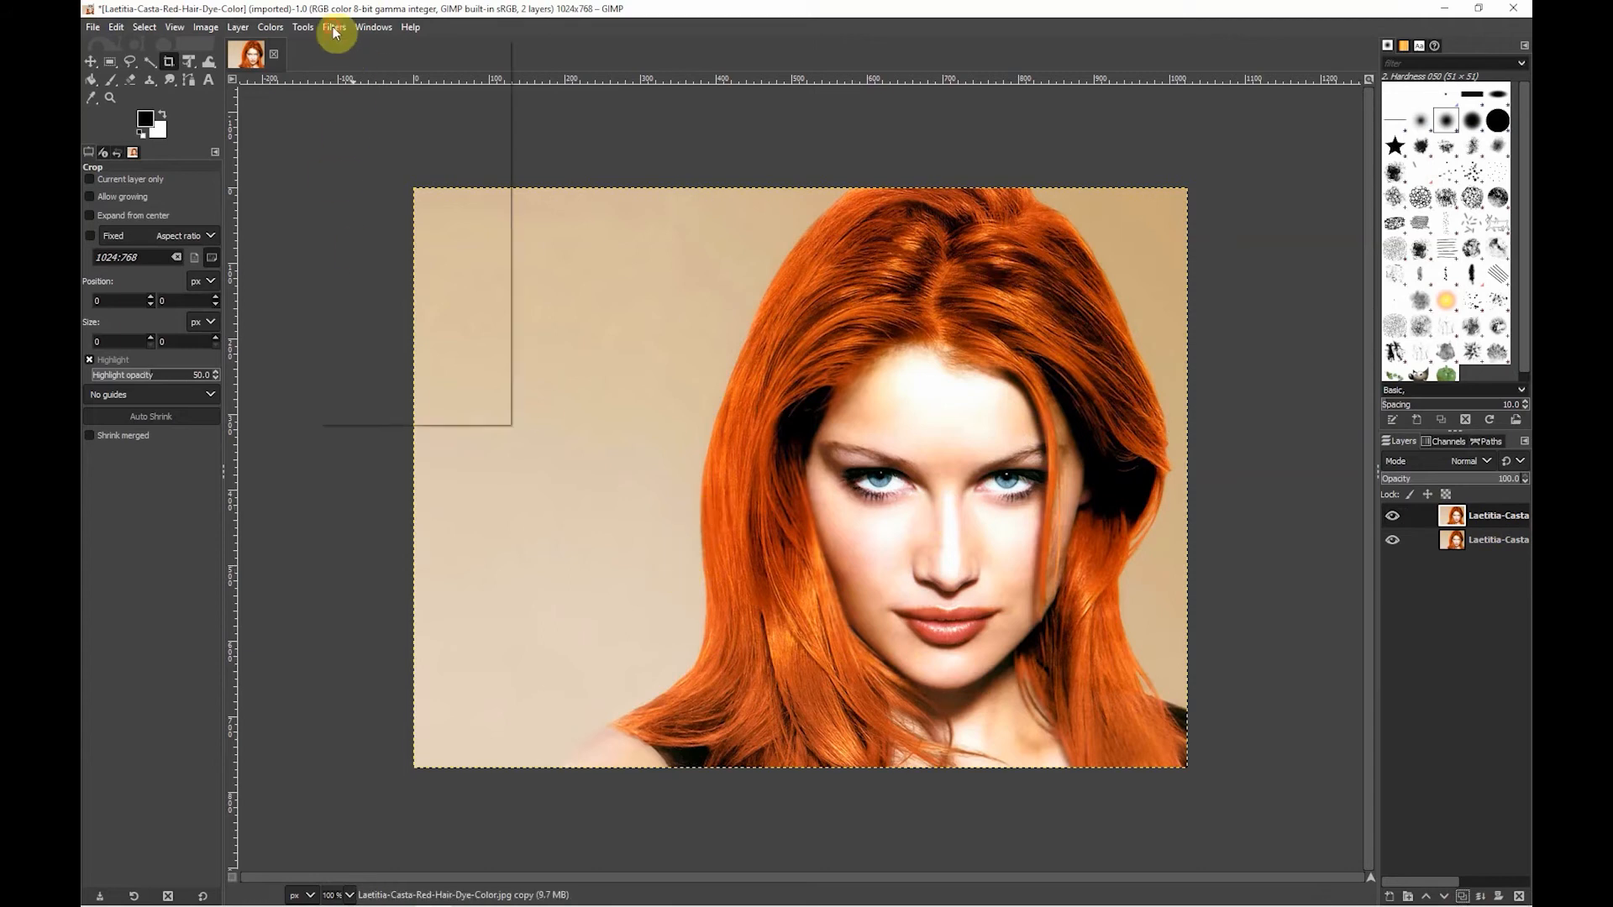
{"action": "mouse_move", "coordinate": [360, 129]}
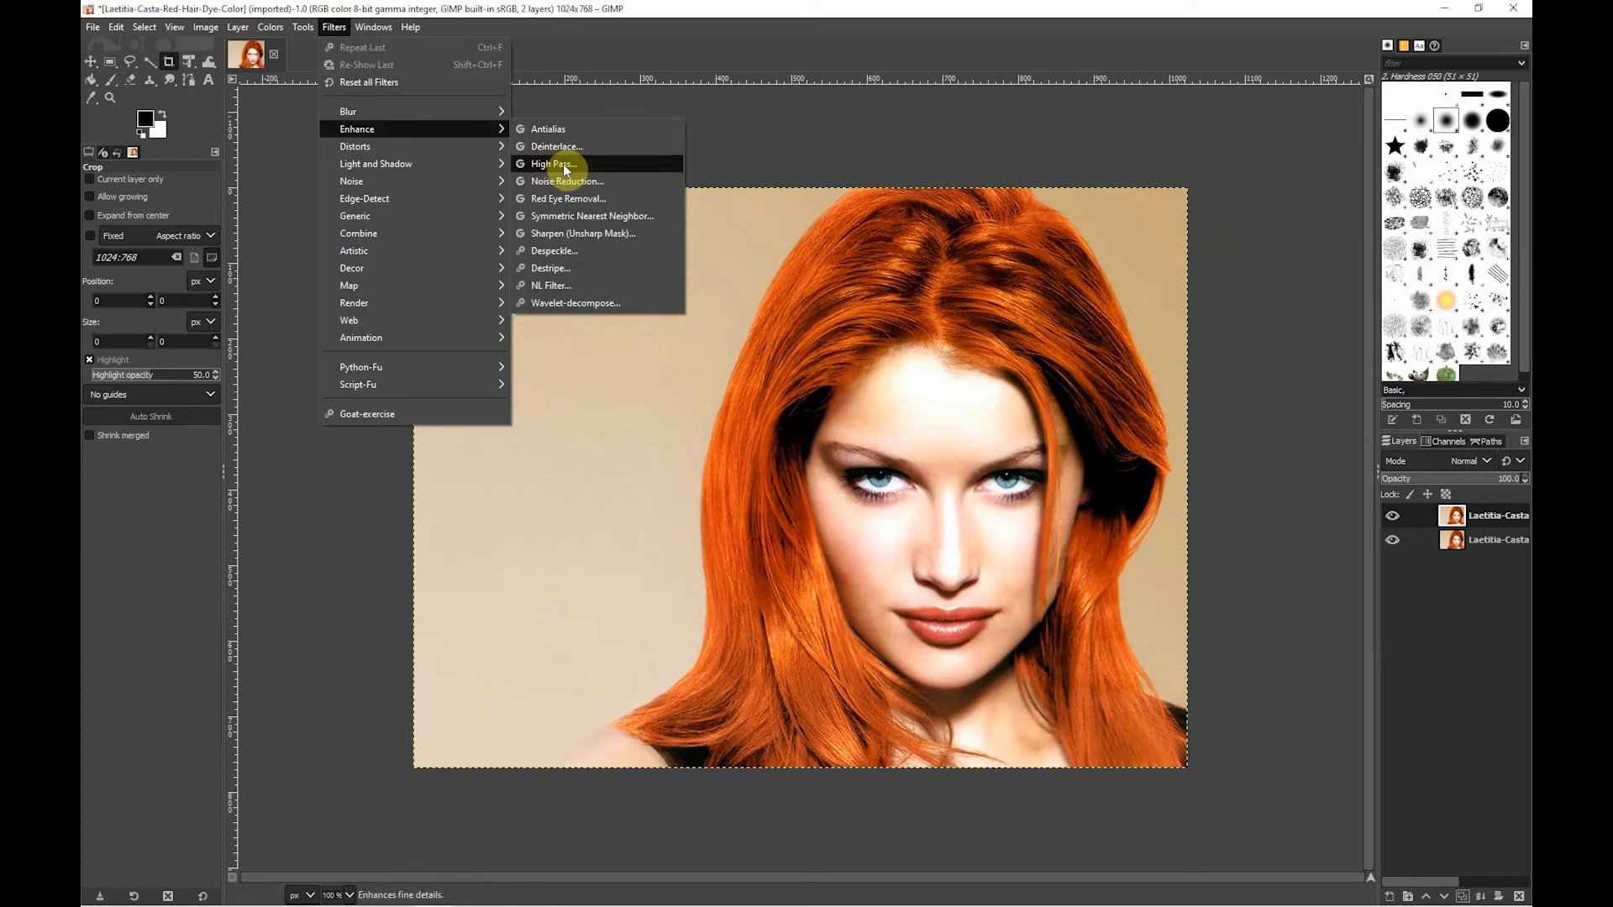
{"action": "left_click", "coordinate": [555, 238]}
{"action": "left_click_drag", "start_coordinate": [526, 190], "coordinate": [479, 341]}
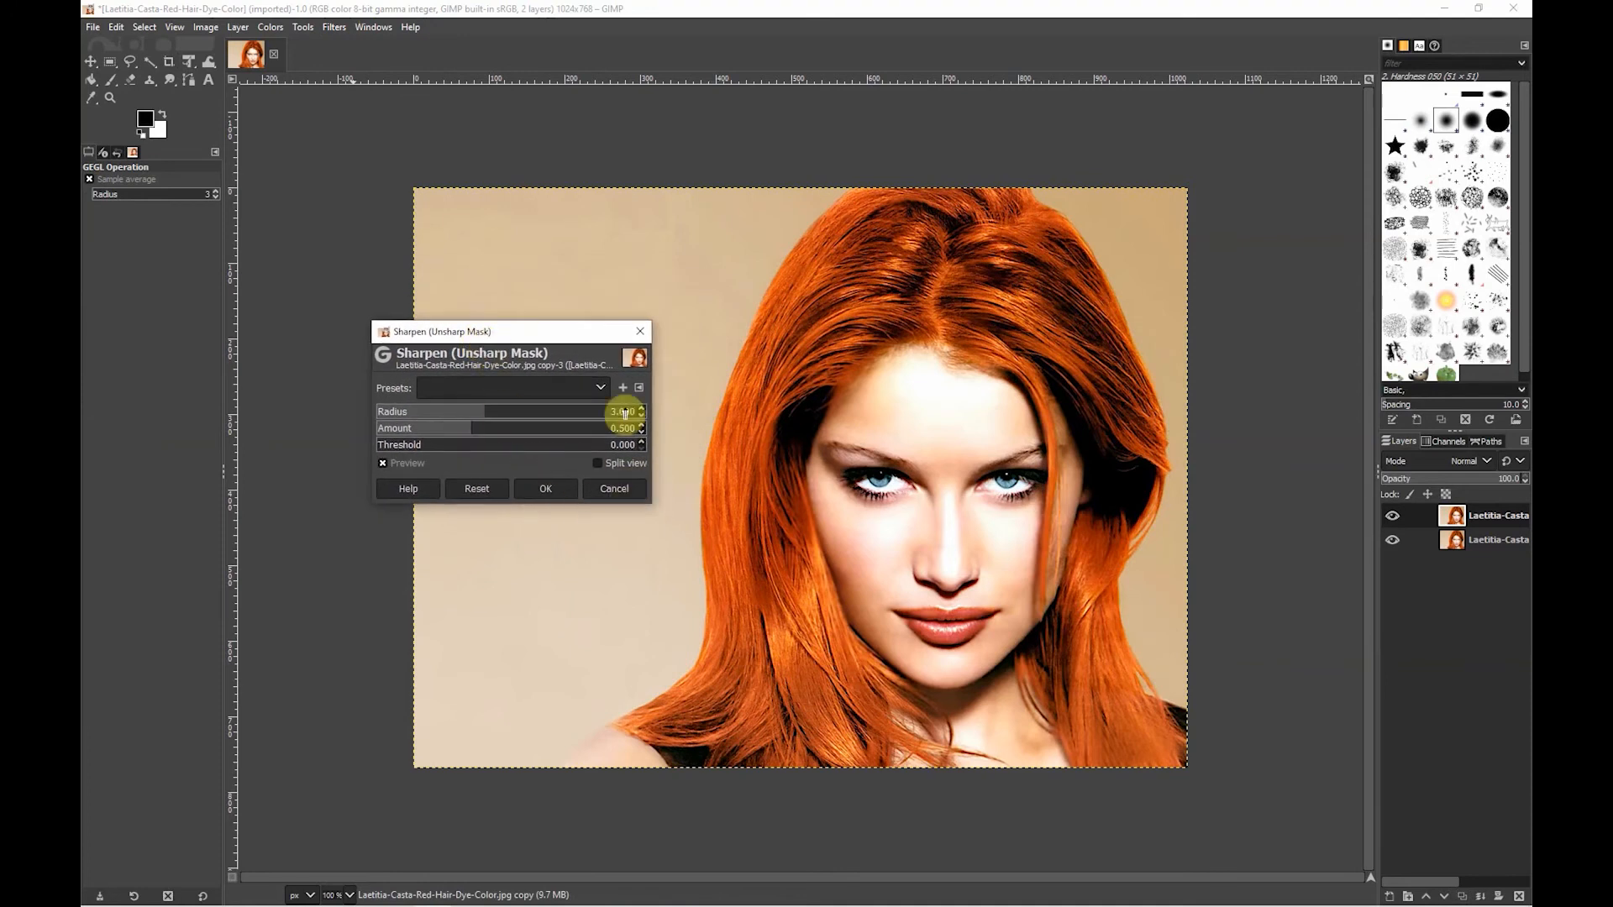
{"action": "left_click", "coordinate": [387, 463]}
{"action": "left_click", "coordinate": [387, 462]}
{"action": "left_click", "coordinate": [383, 463]}
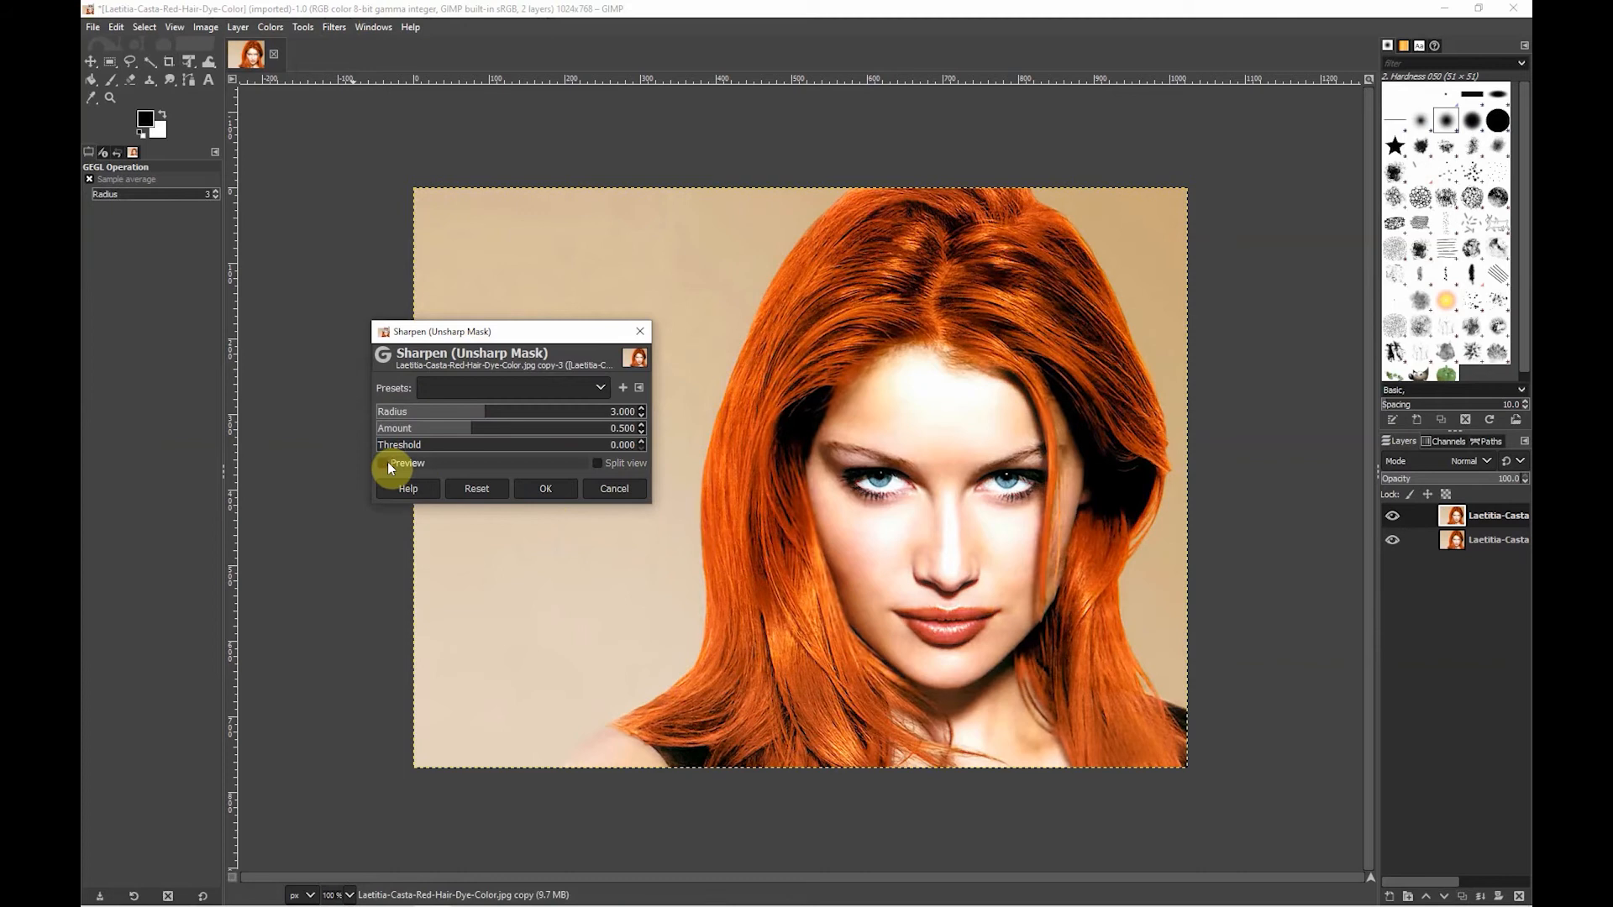
{"action": "left_click", "coordinate": [383, 463]}
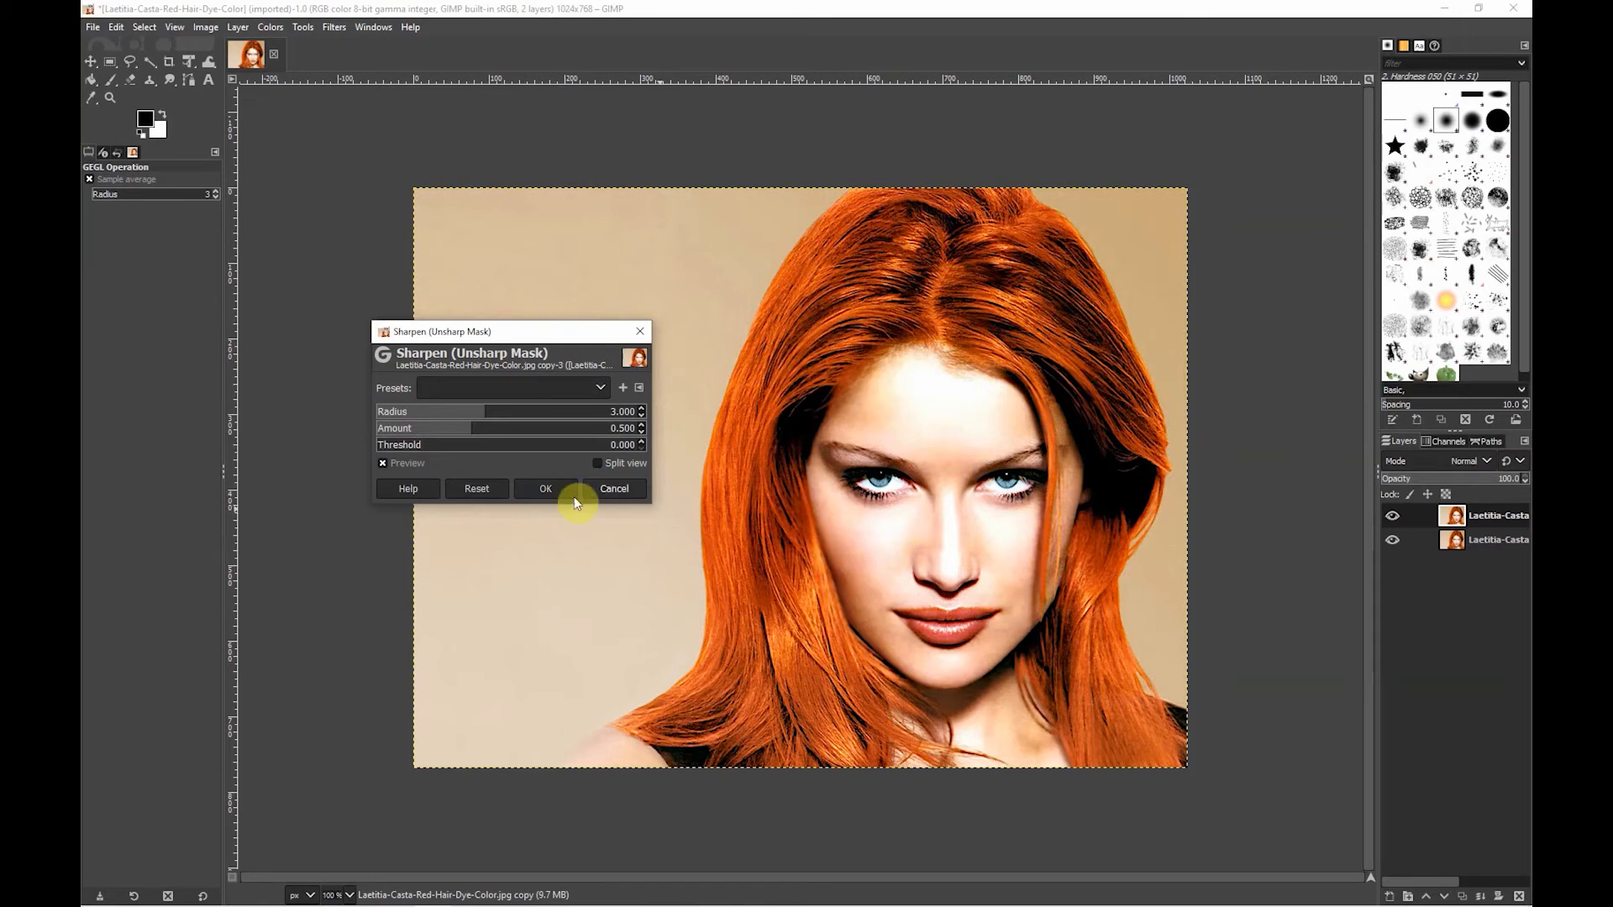
- Set the Unsharp Mask amount to 0.951, compare the result in split view across the face, and apply the filter
{"action": "left_click_drag", "start_coordinate": [473, 332], "coordinate": [475, 365]}
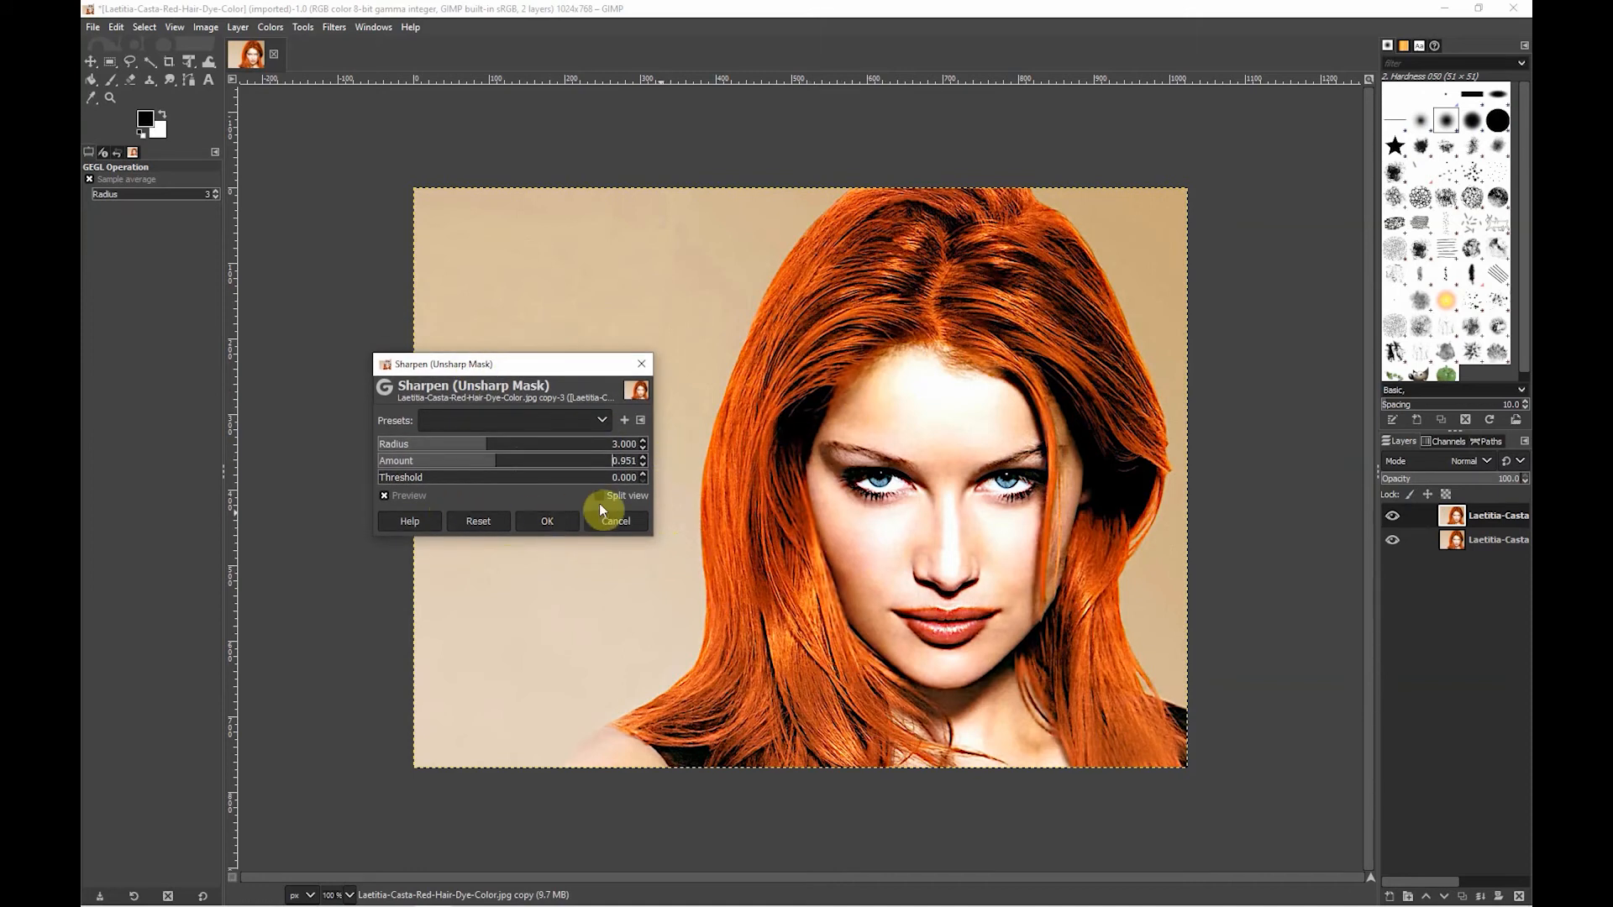
{"action": "left_click", "coordinate": [602, 496]}
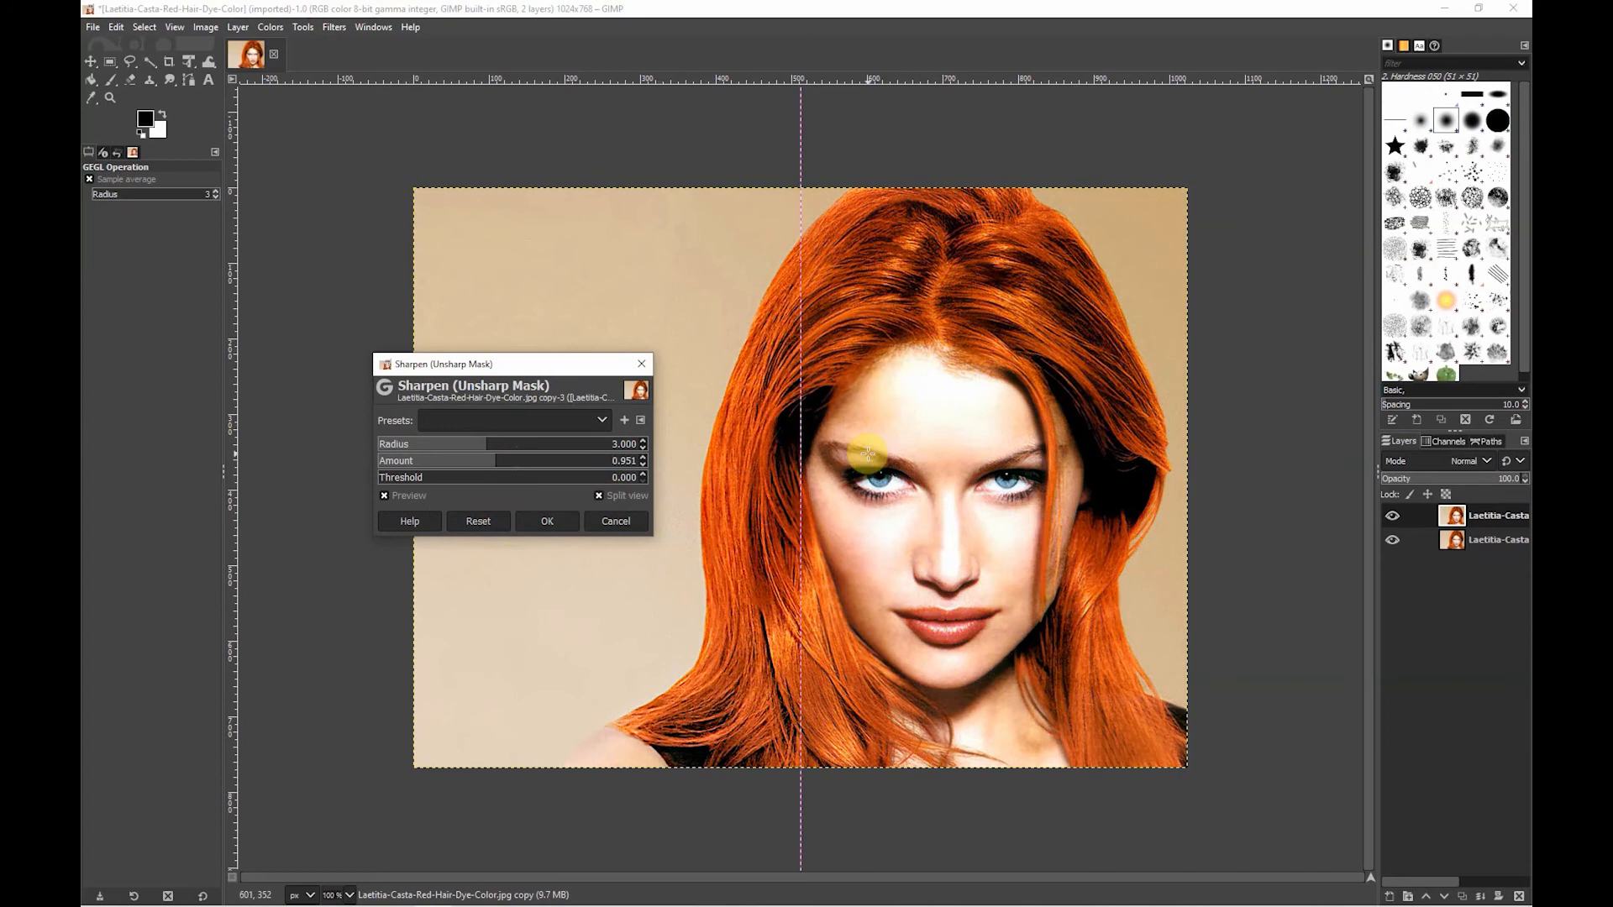
{"action": "left_click_drag", "start_coordinate": [799, 443], "coordinate": [939, 450]}
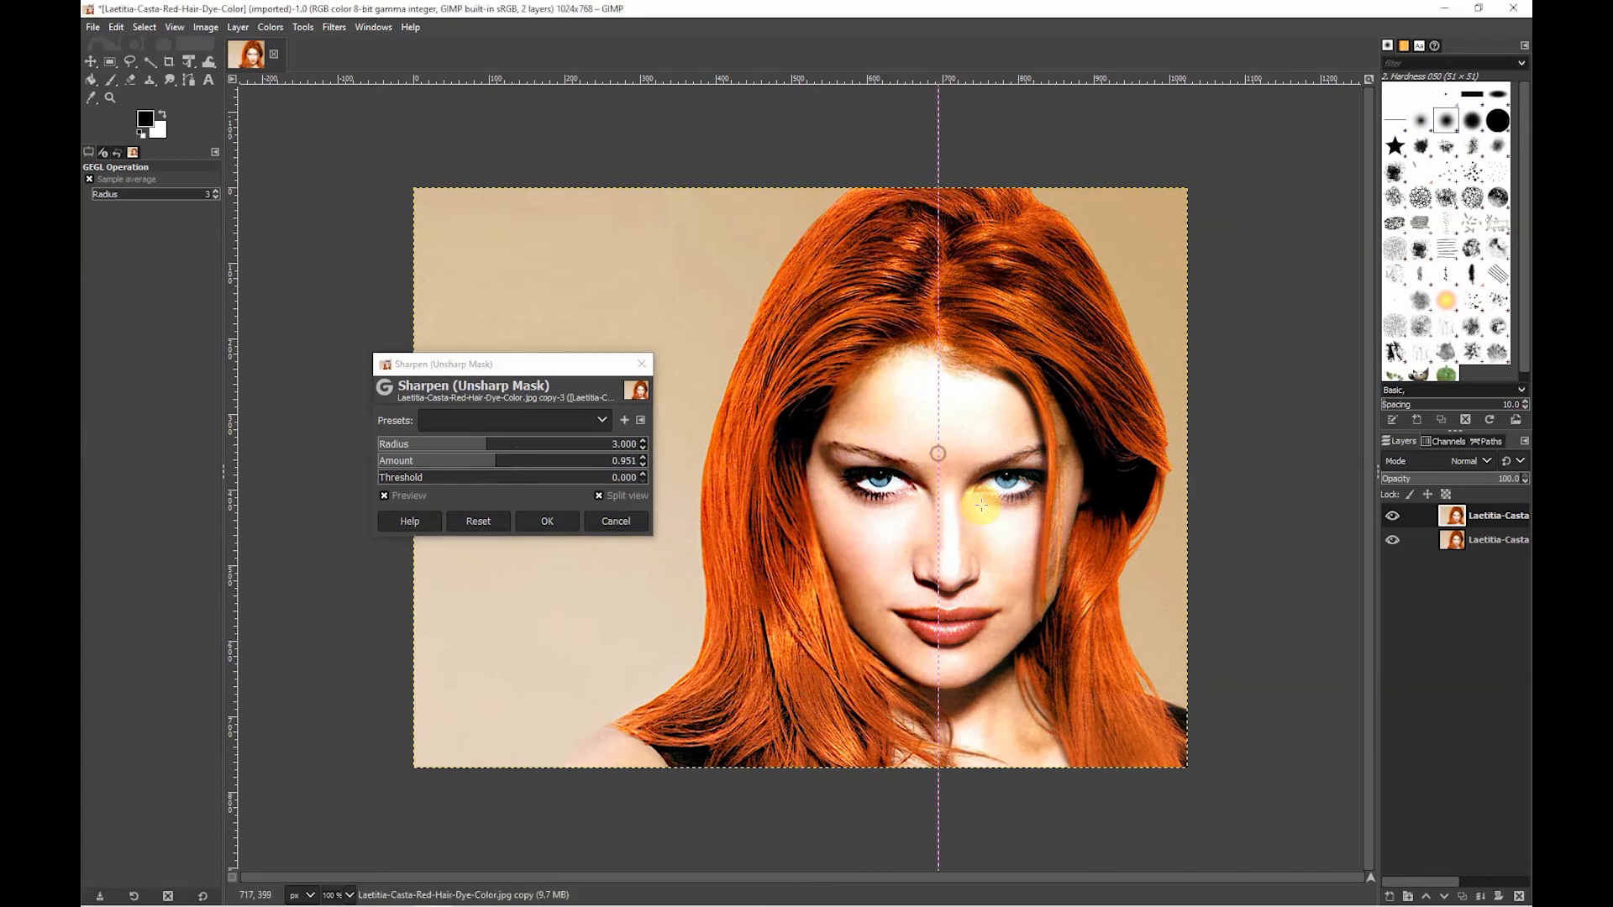
{"action": "left_click", "coordinate": [612, 522]}
{"action": "left_click", "coordinate": [544, 521]}
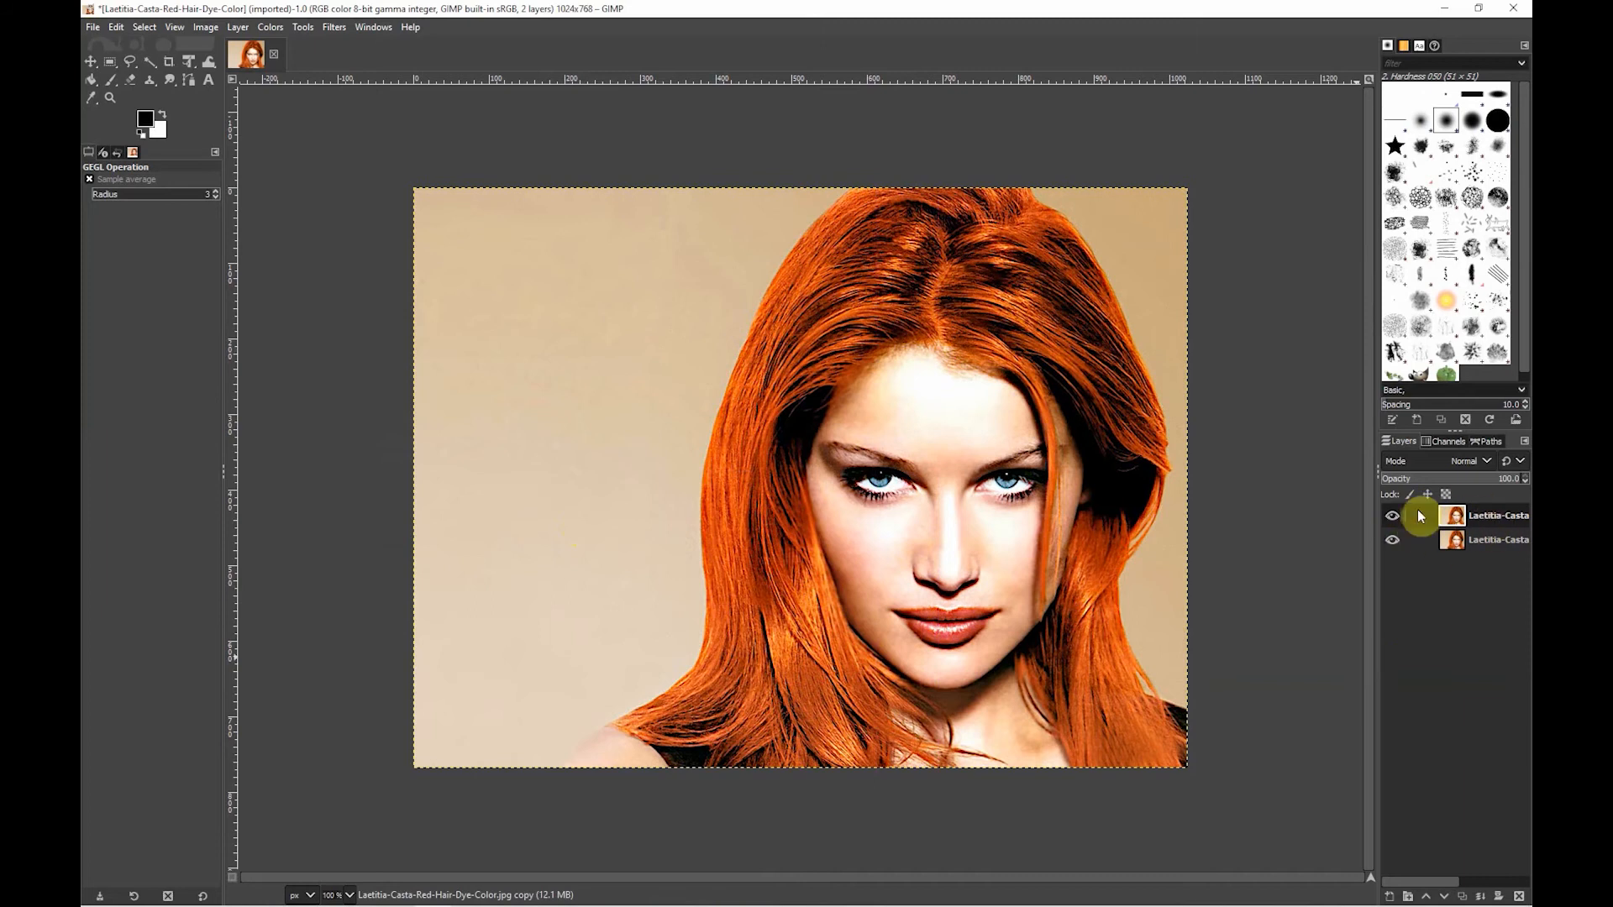
- Set the sharpened layer's blend mode to Luminance
{"action": "left_click", "coordinate": [1478, 465]}
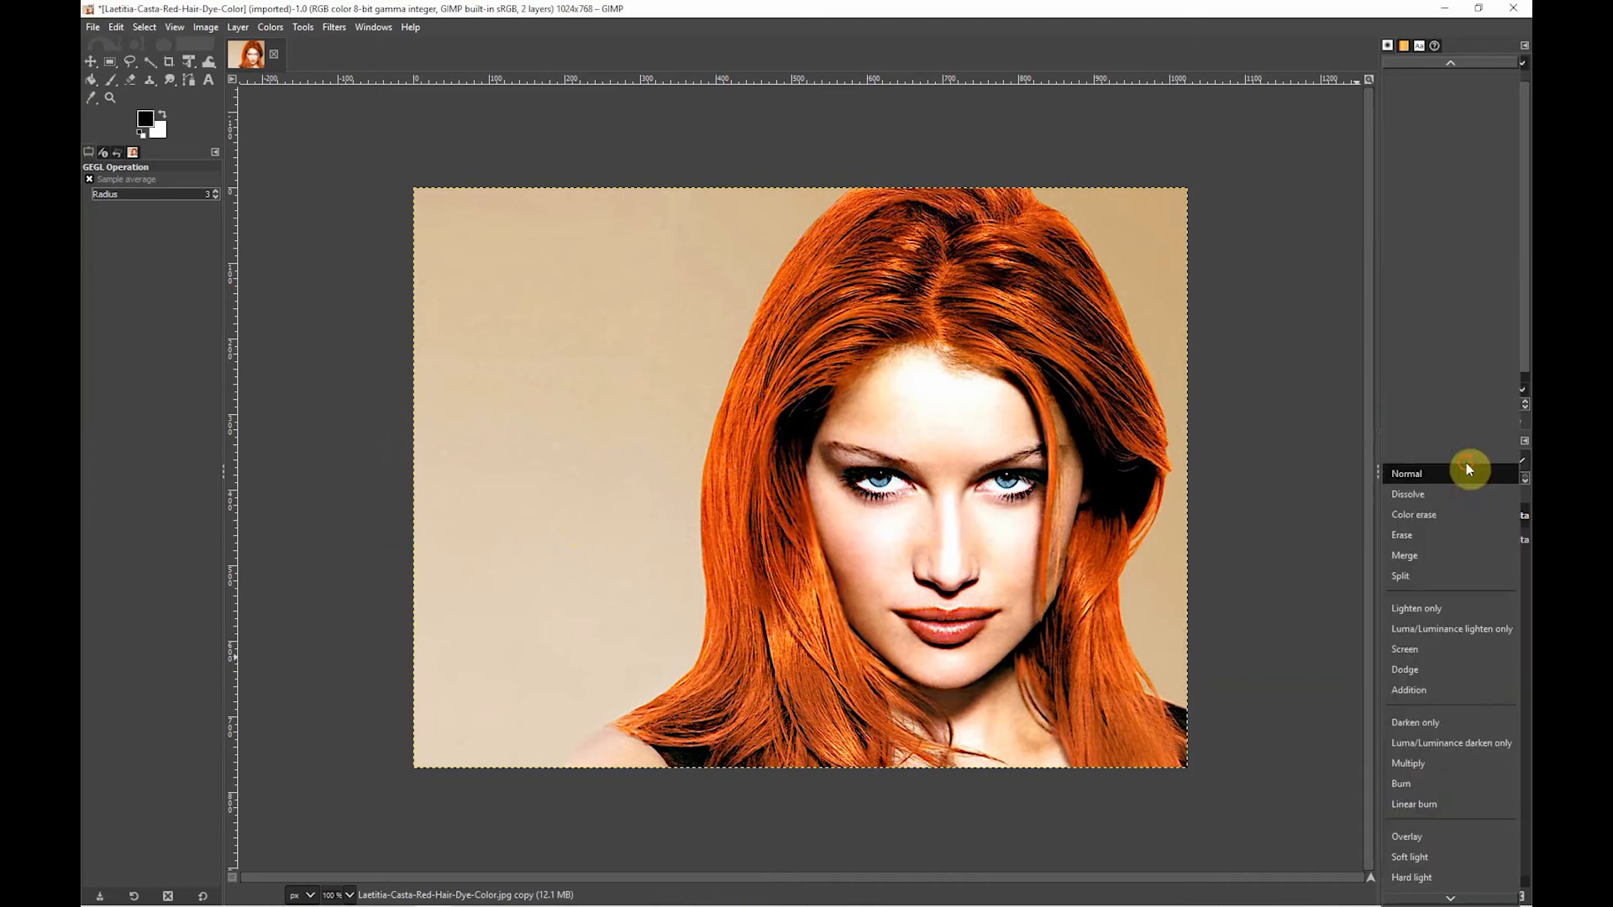
{"action": "scroll", "coordinate": [1448, 727], "scroll_direction": "down", "scroll_amount": 8}
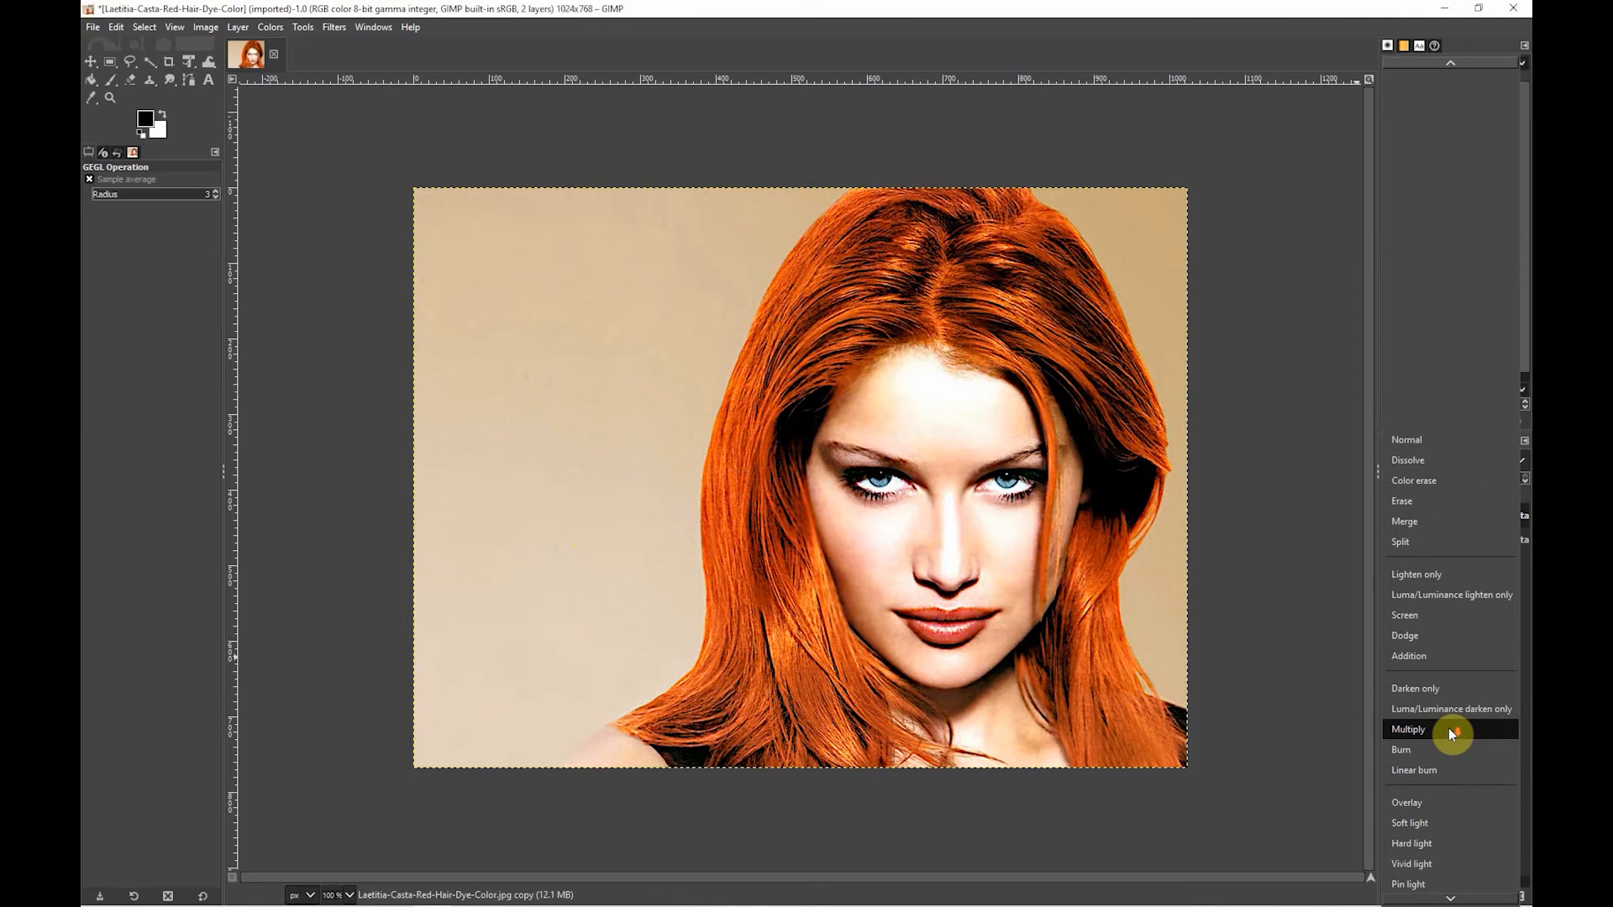
{"action": "scroll", "coordinate": [1446, 734], "scroll_direction": "down", "scroll_amount": 3}
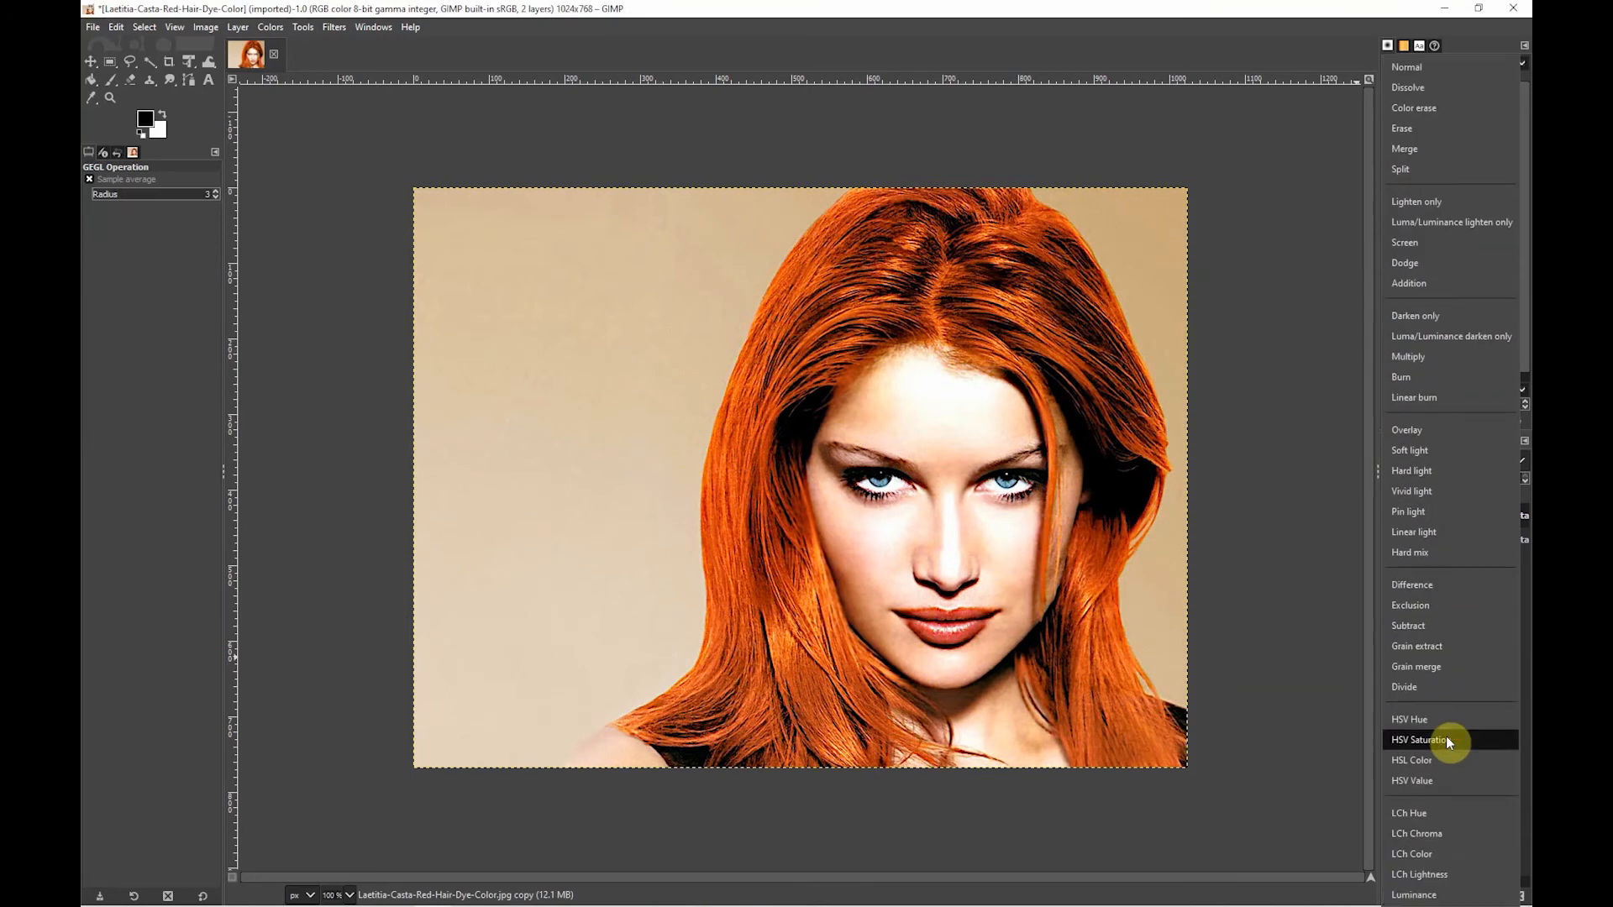
{"action": "left_click", "coordinate": [1431, 897]}
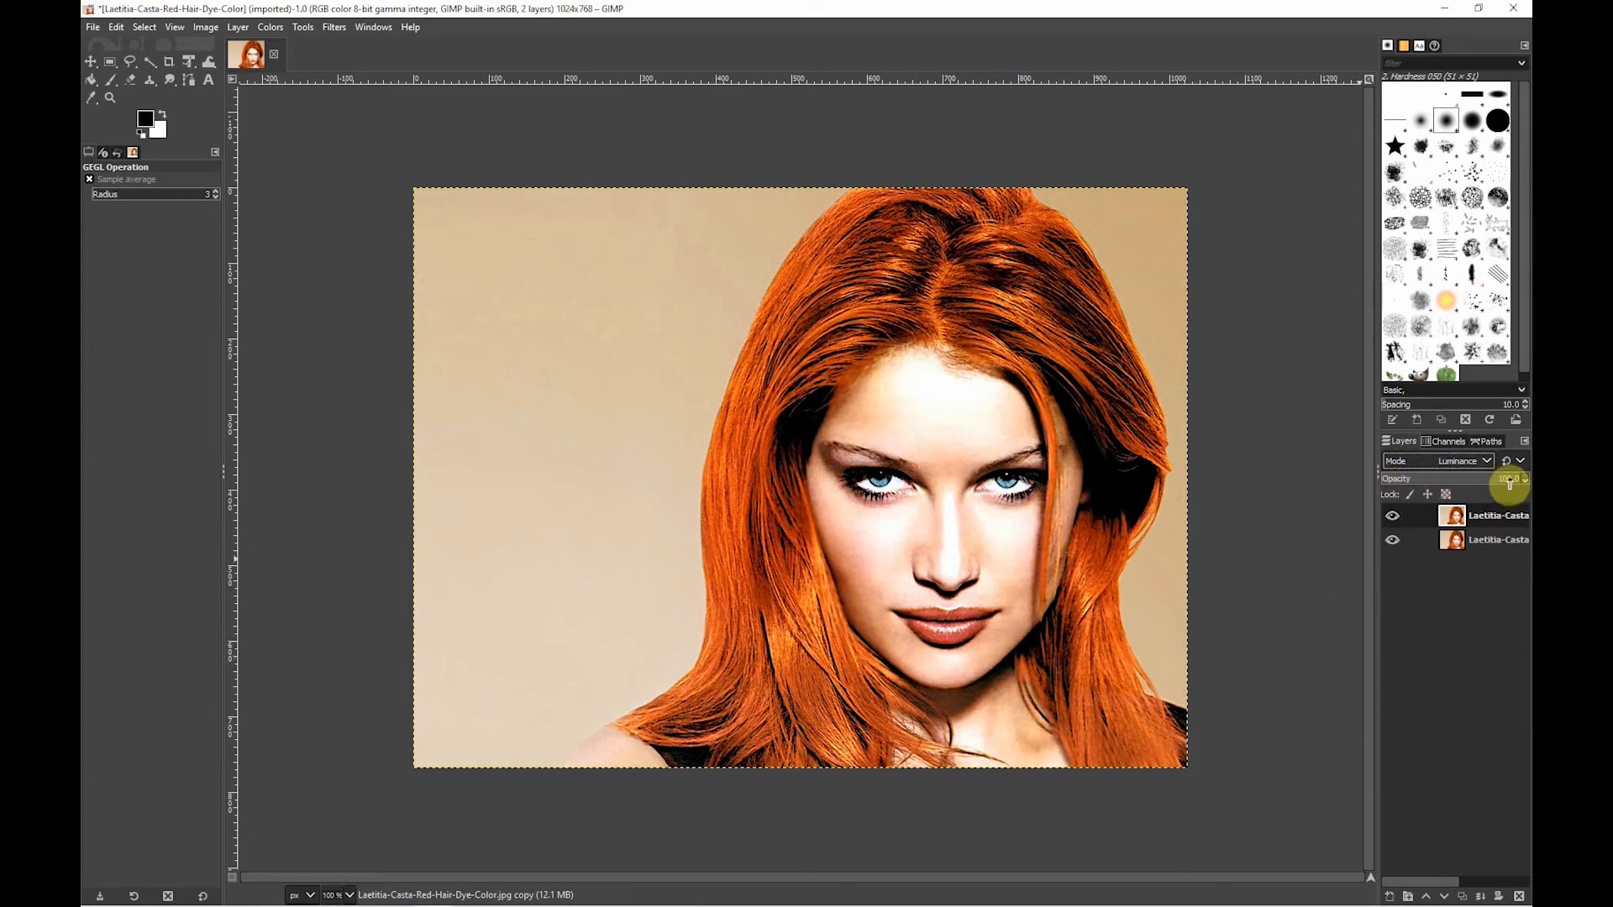
- Lower the sharpened layer's opacity to about 54.1 and toggle its visibility to compare it with the original
{"action": "left_click_drag", "start_coordinate": [1510, 482], "coordinate": [1466, 482]}
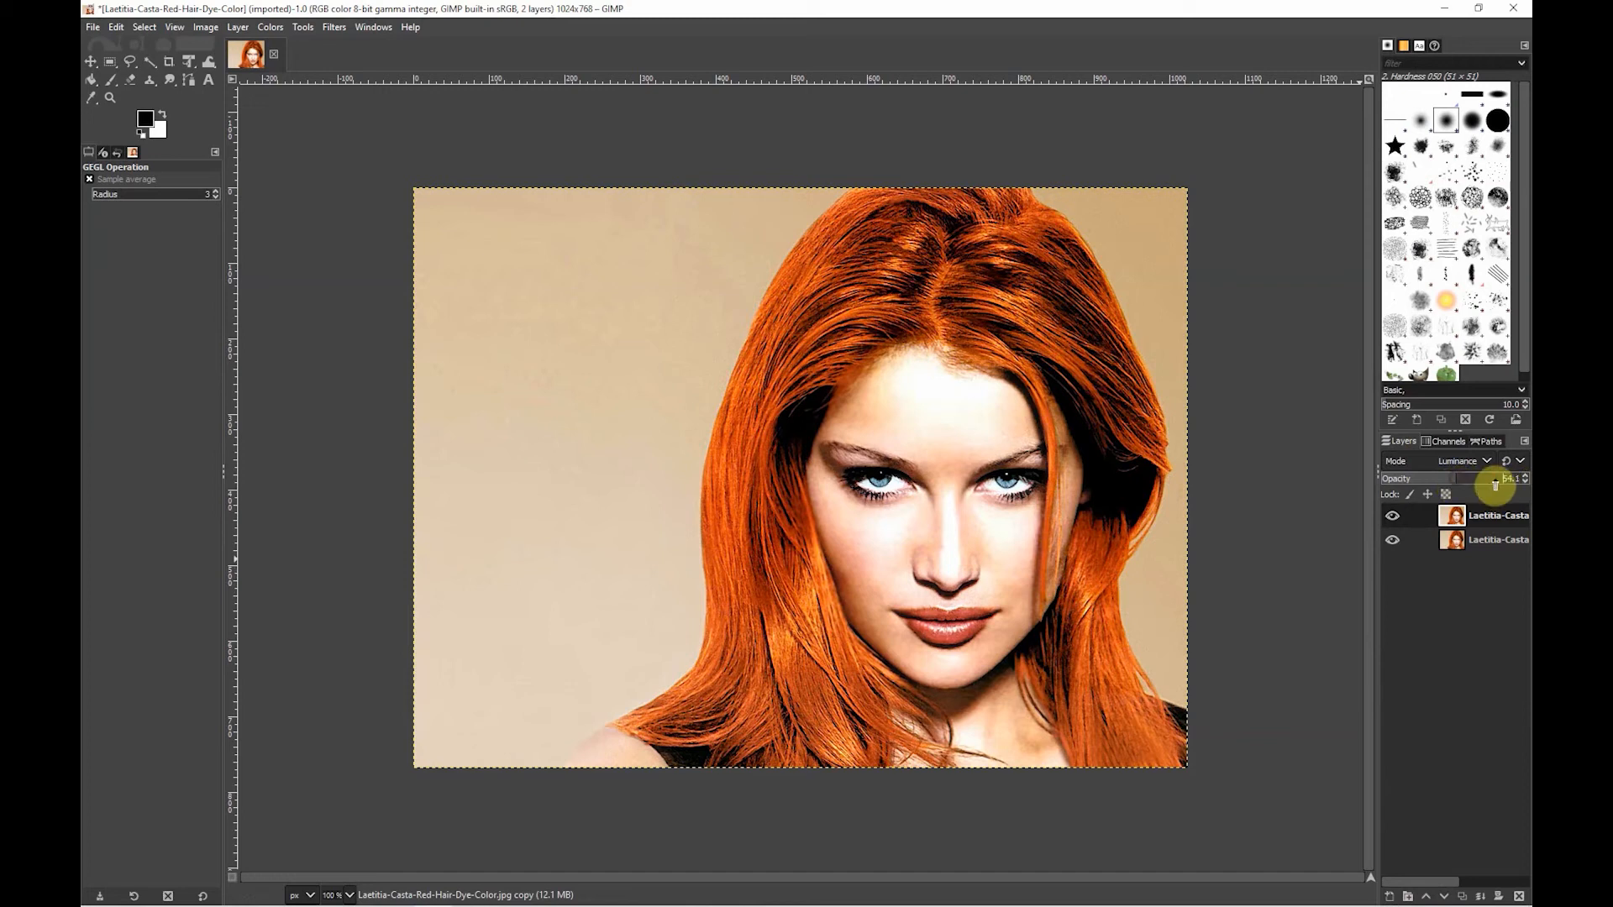
{"action": "left_click", "coordinate": [1393, 516]}
{"action": "left_click", "coordinate": [1392, 516]}
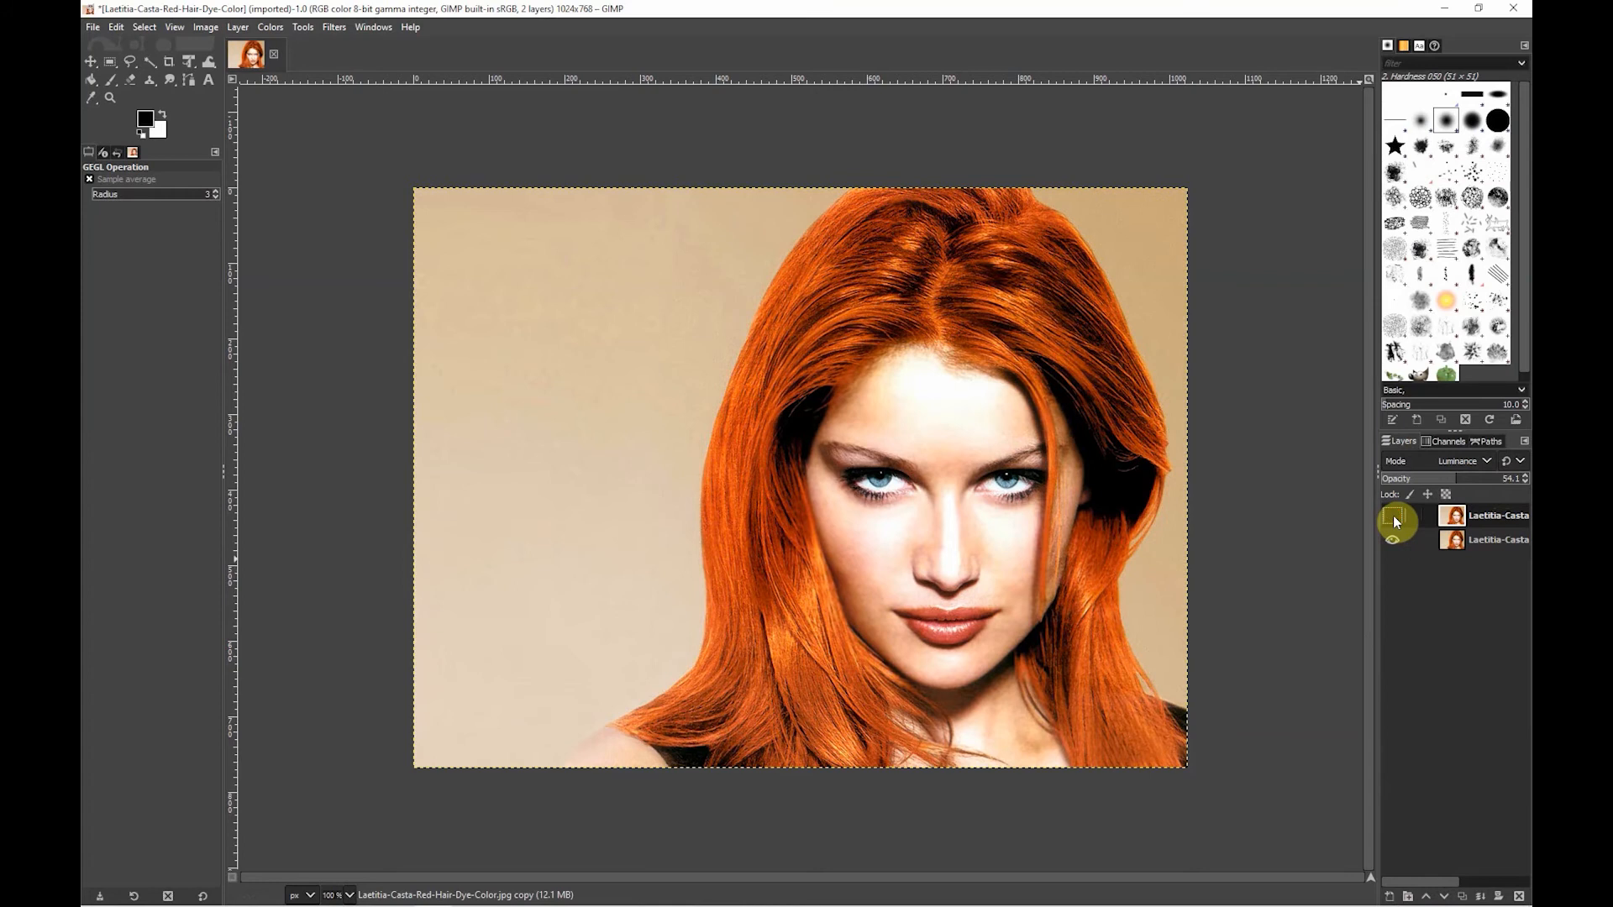
{"action": "left_click", "coordinate": [1392, 515]}
{"action": "left_click", "coordinate": [1393, 516]}
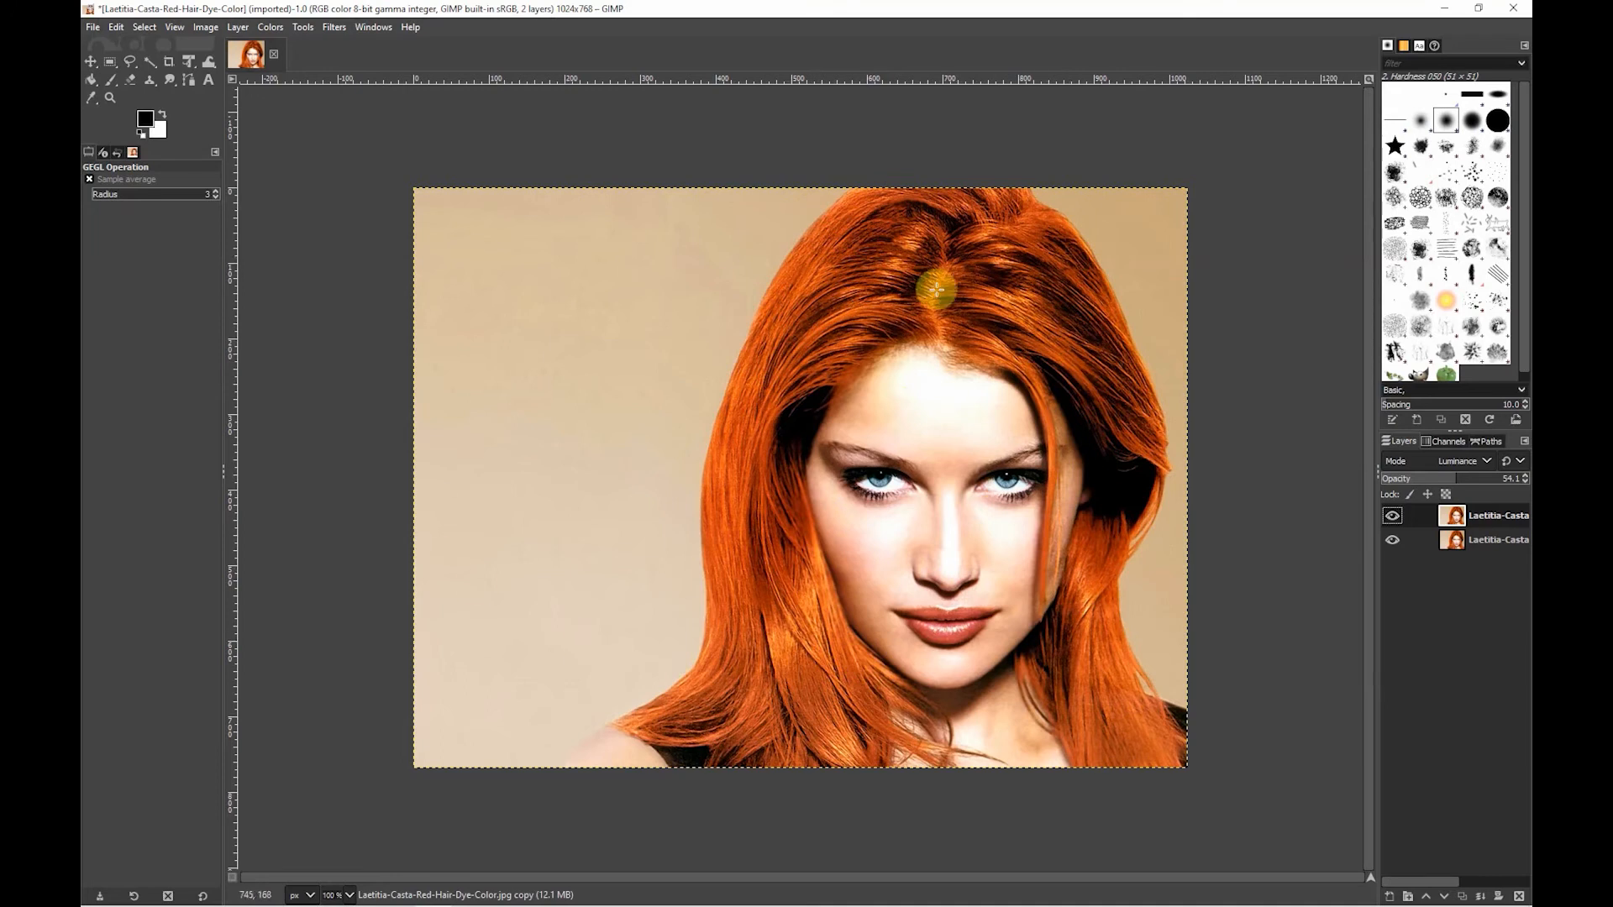
- Add a Black (full transparency) layer mask to the sharpened layer
{"action": "left_click", "coordinate": [1501, 899]}
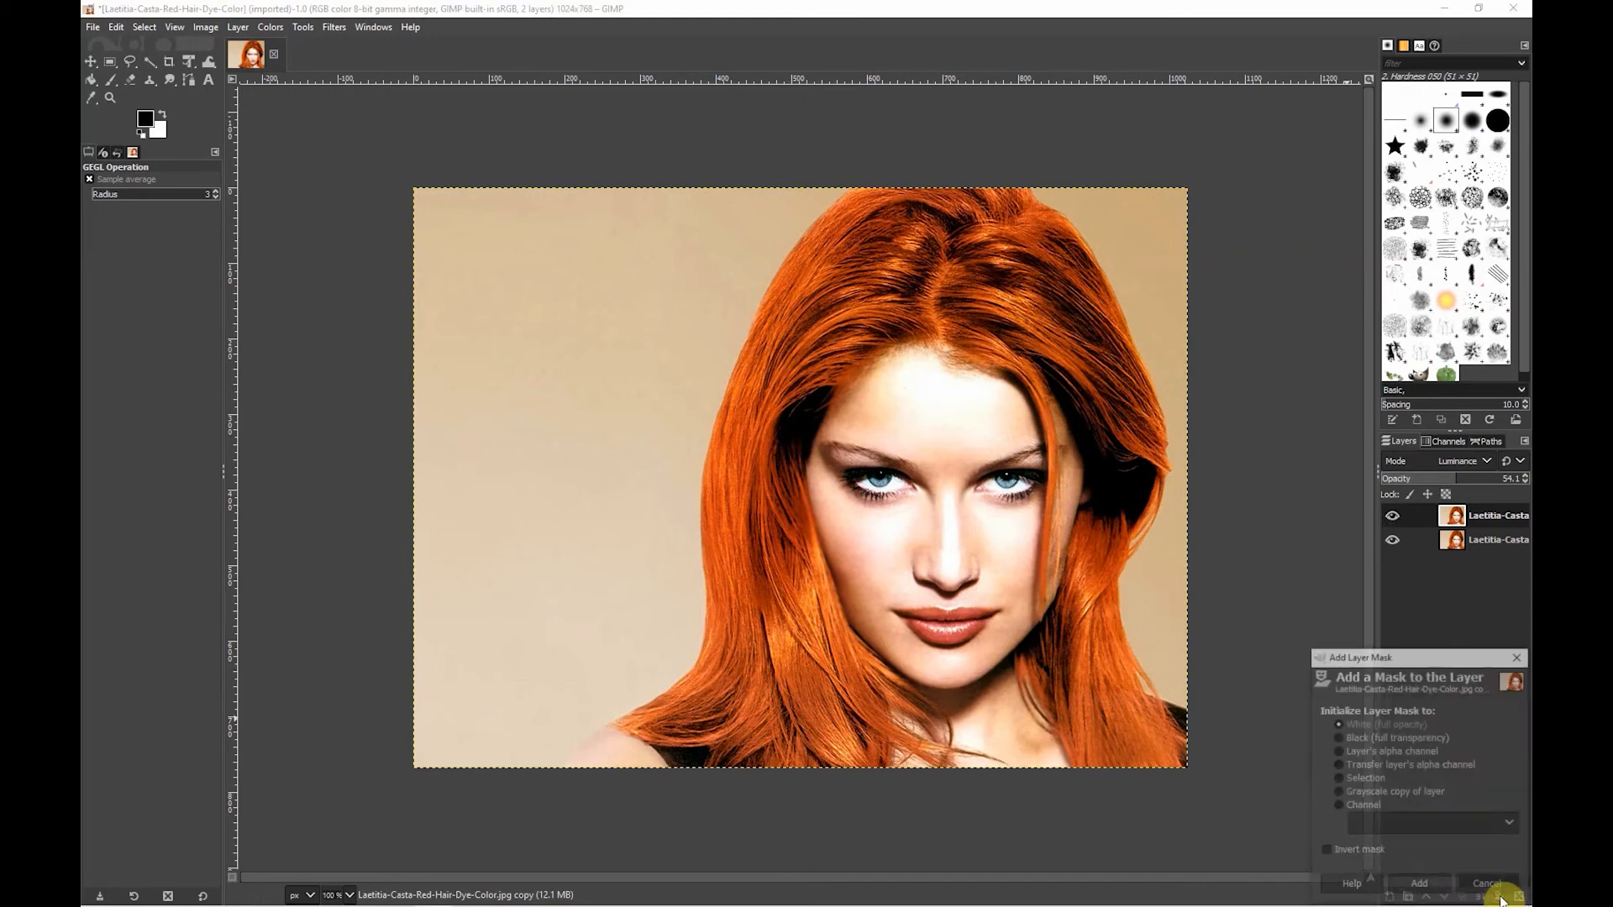
{"action": "left_click", "coordinate": [1338, 738]}
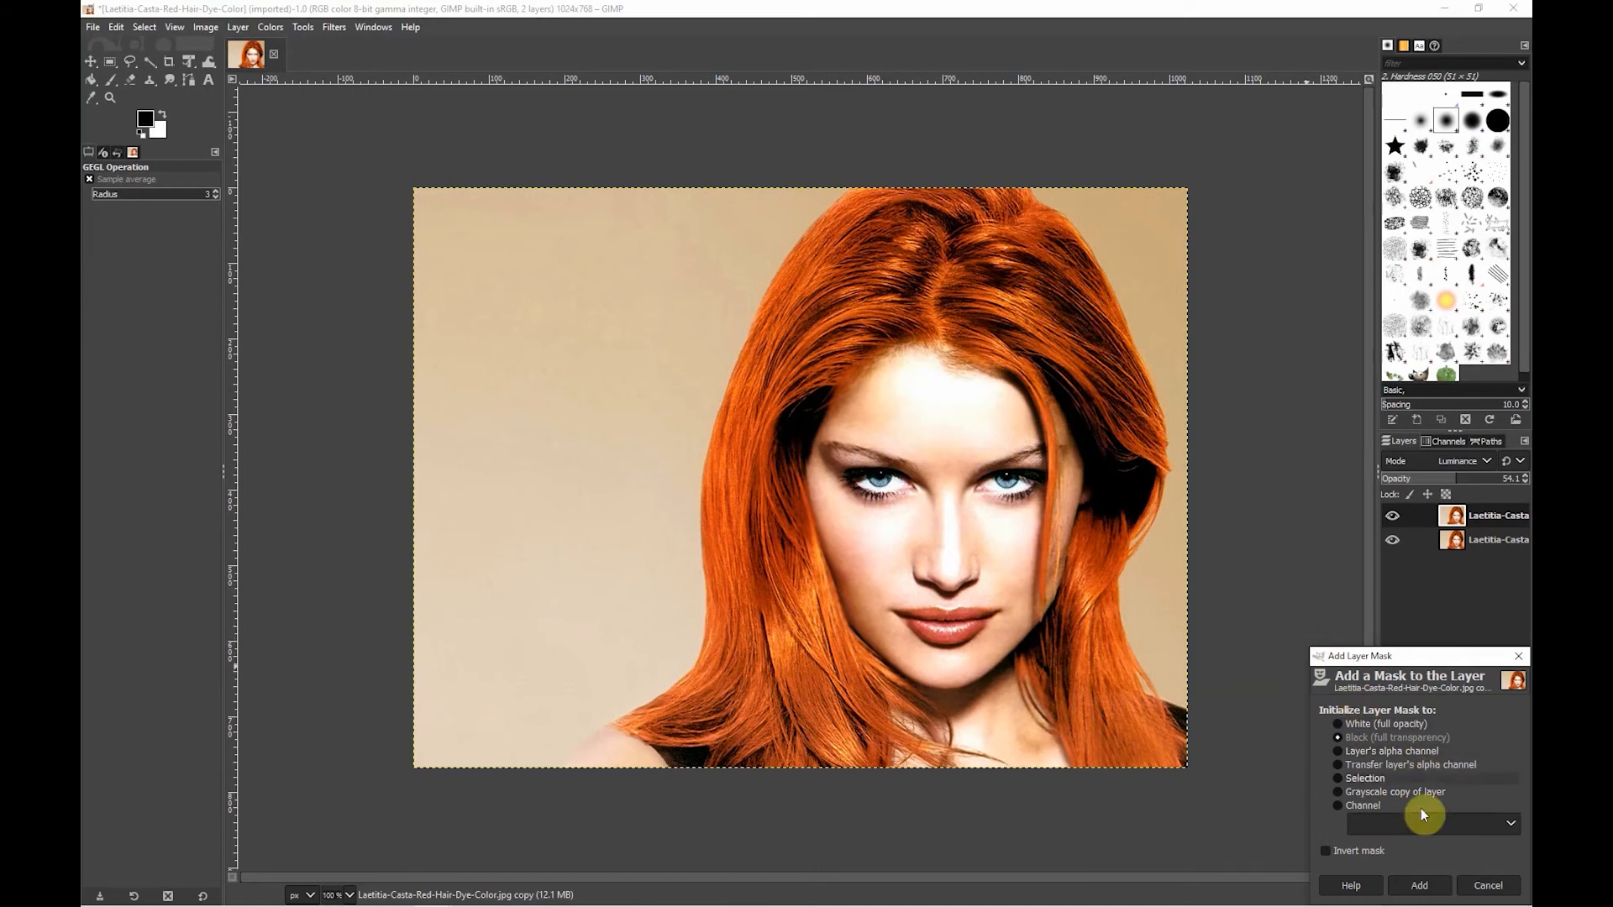
{"action": "left_click", "coordinate": [1418, 887]}
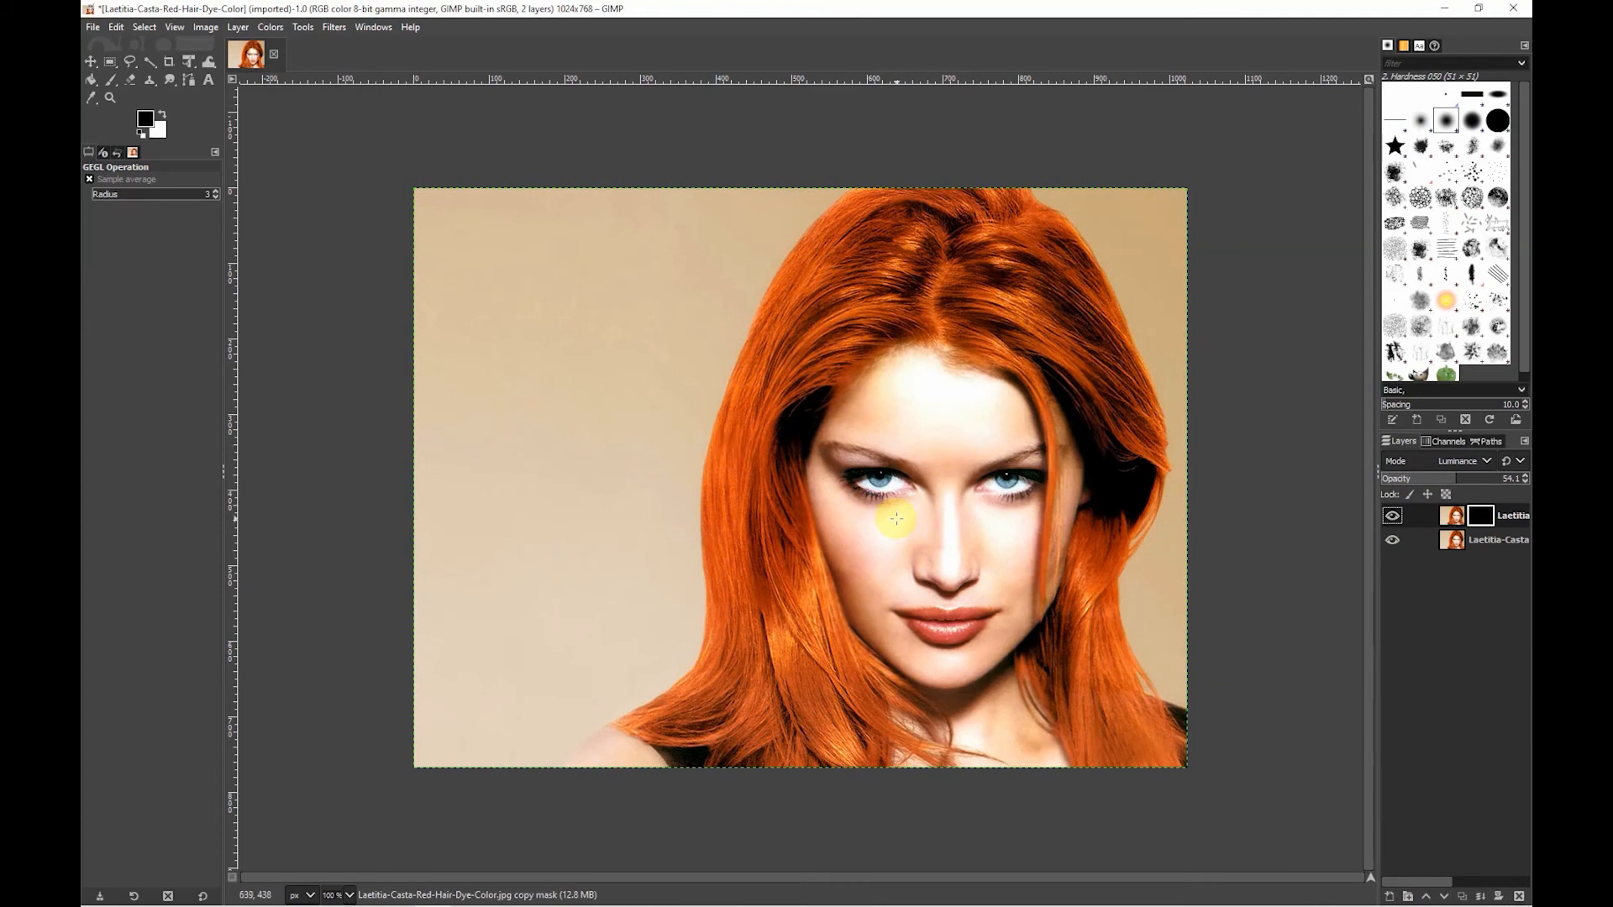
- Set up the Paintbrush with about 49.4 opacity and white as the foreground colour
{"action": "scroll", "coordinate": [897, 519], "scroll_direction": "up", "scroll_amount": 1}
{"action": "scroll", "coordinate": [896, 519], "scroll_direction": "up", "scroll_amount": 1}
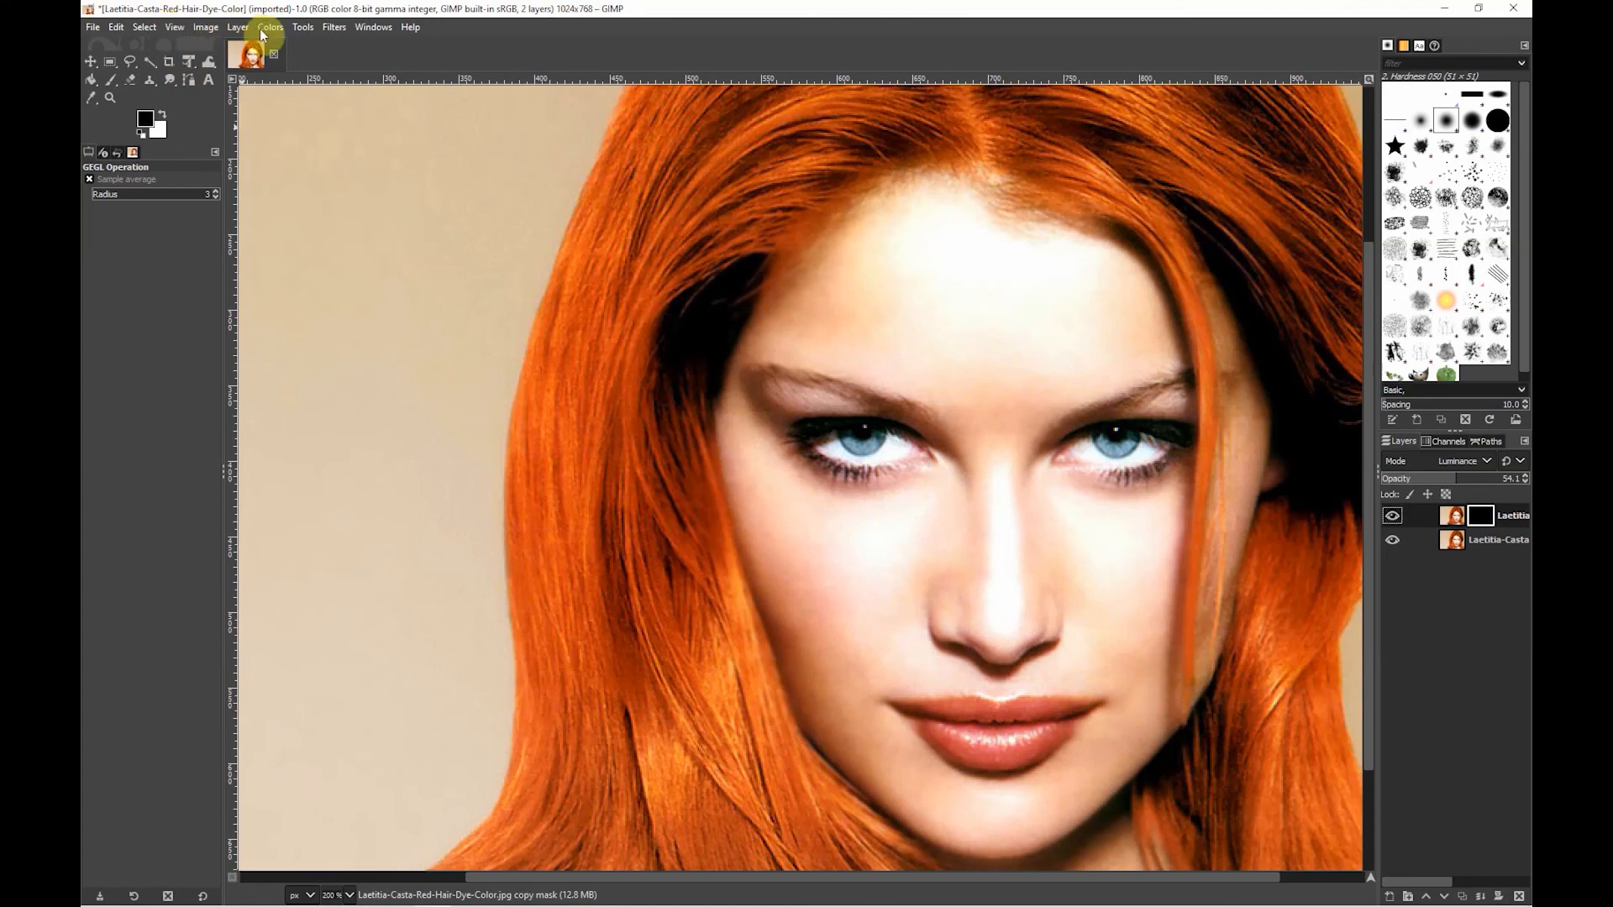
{"action": "left_click", "coordinate": [302, 27]}
{"action": "mouse_move", "coordinate": [356, 65]}
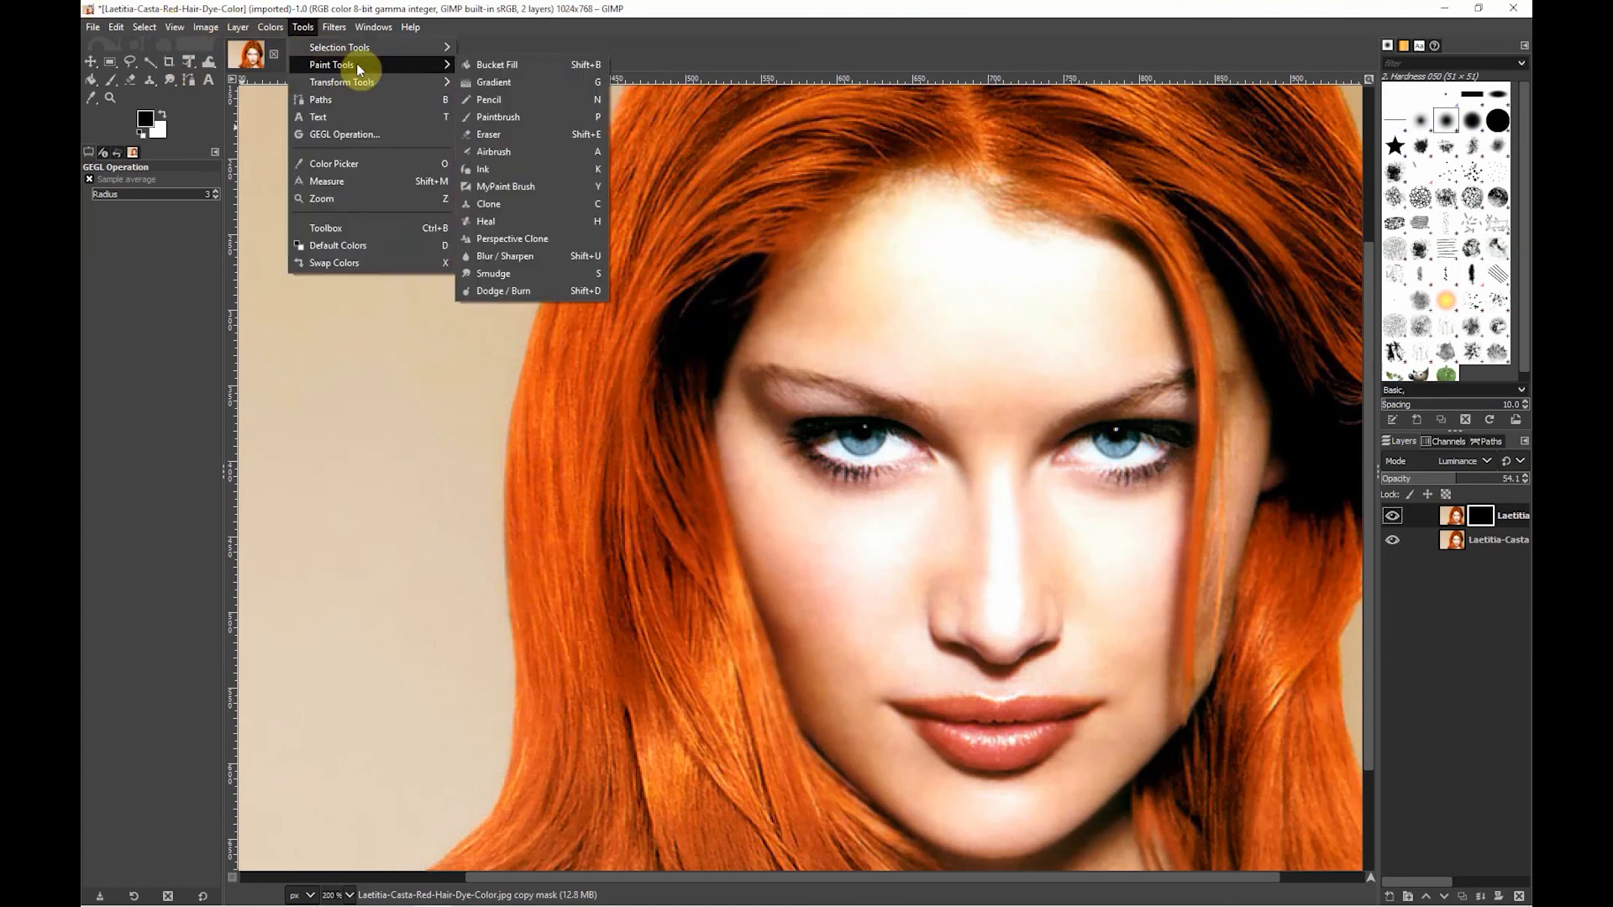
{"action": "left_click", "coordinate": [499, 117]}
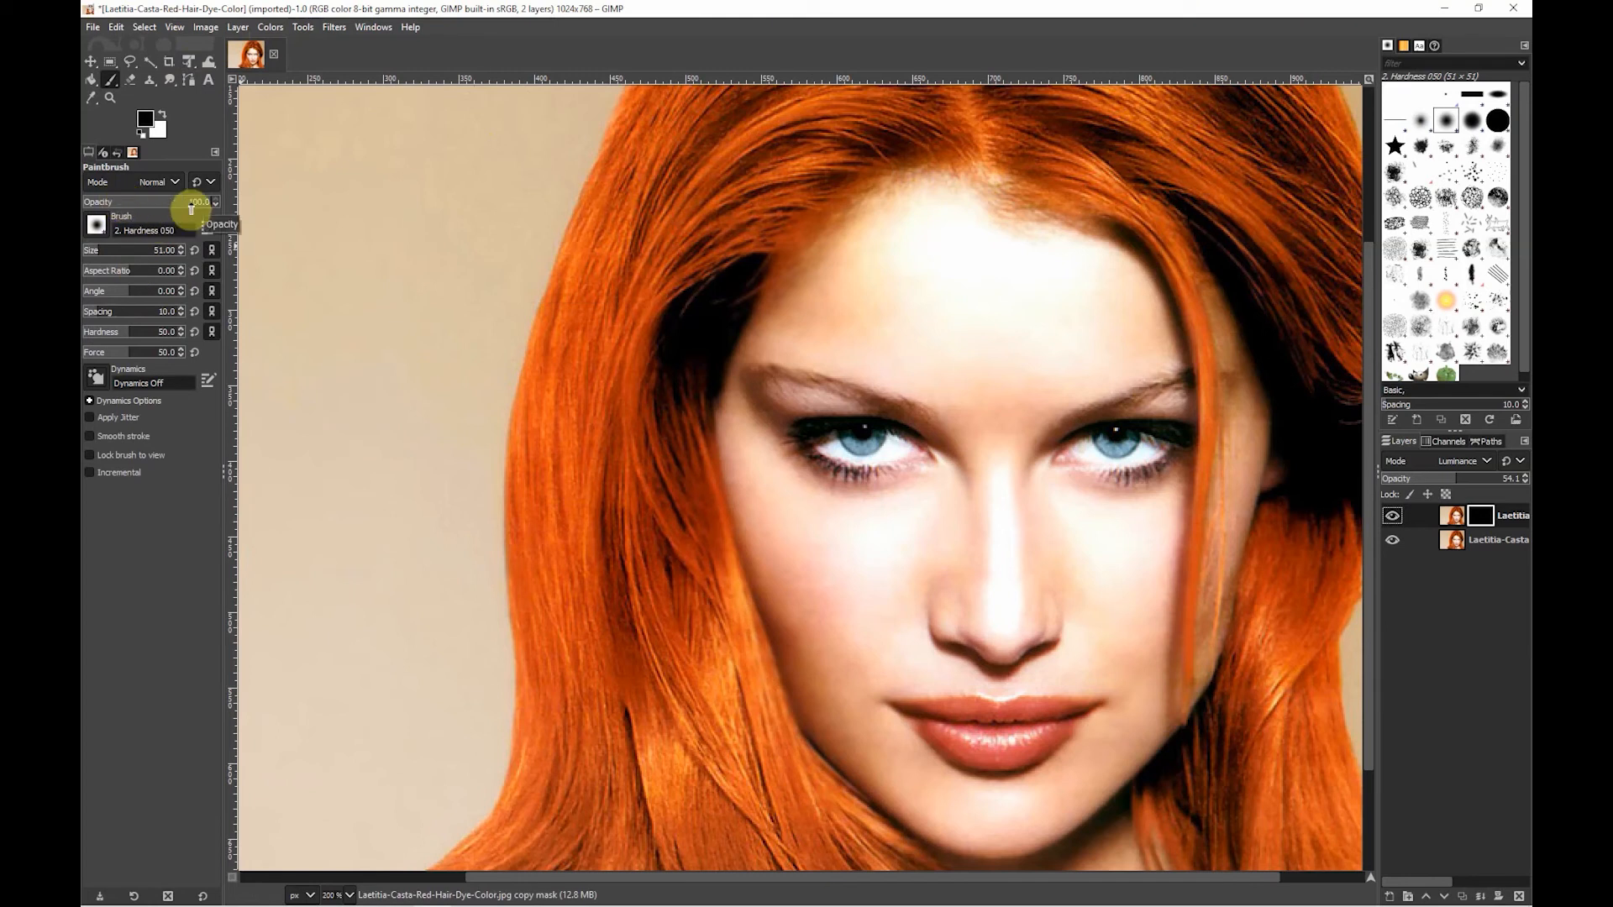
{"action": "left_click_drag", "start_coordinate": [181, 208], "coordinate": [153, 210]}
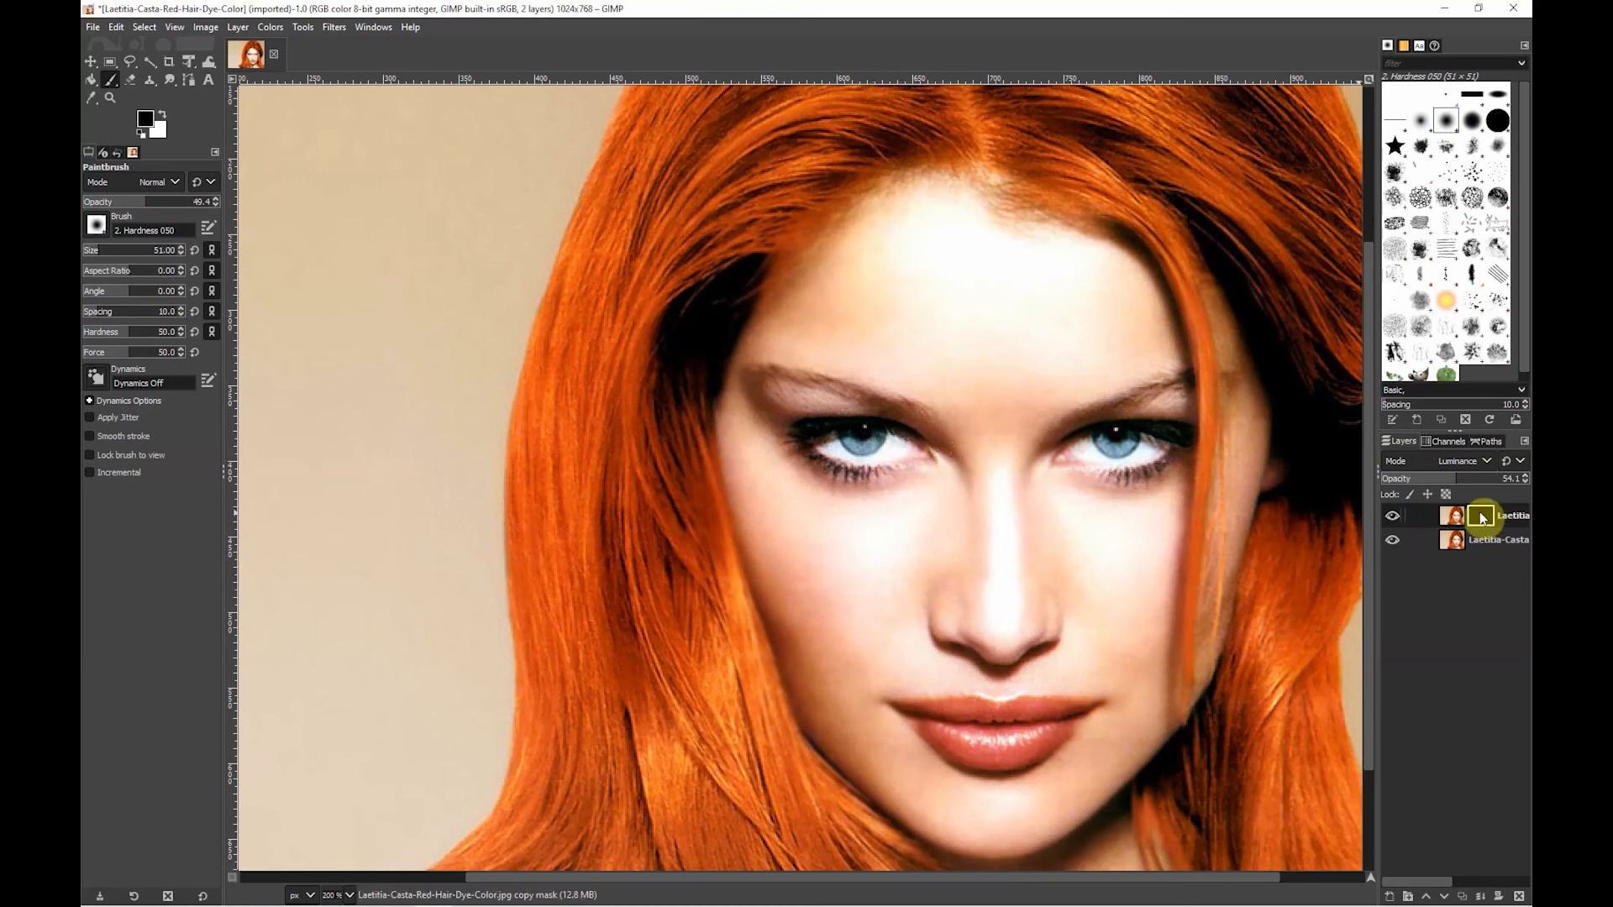
{"action": "left_click", "coordinate": [162, 115]}
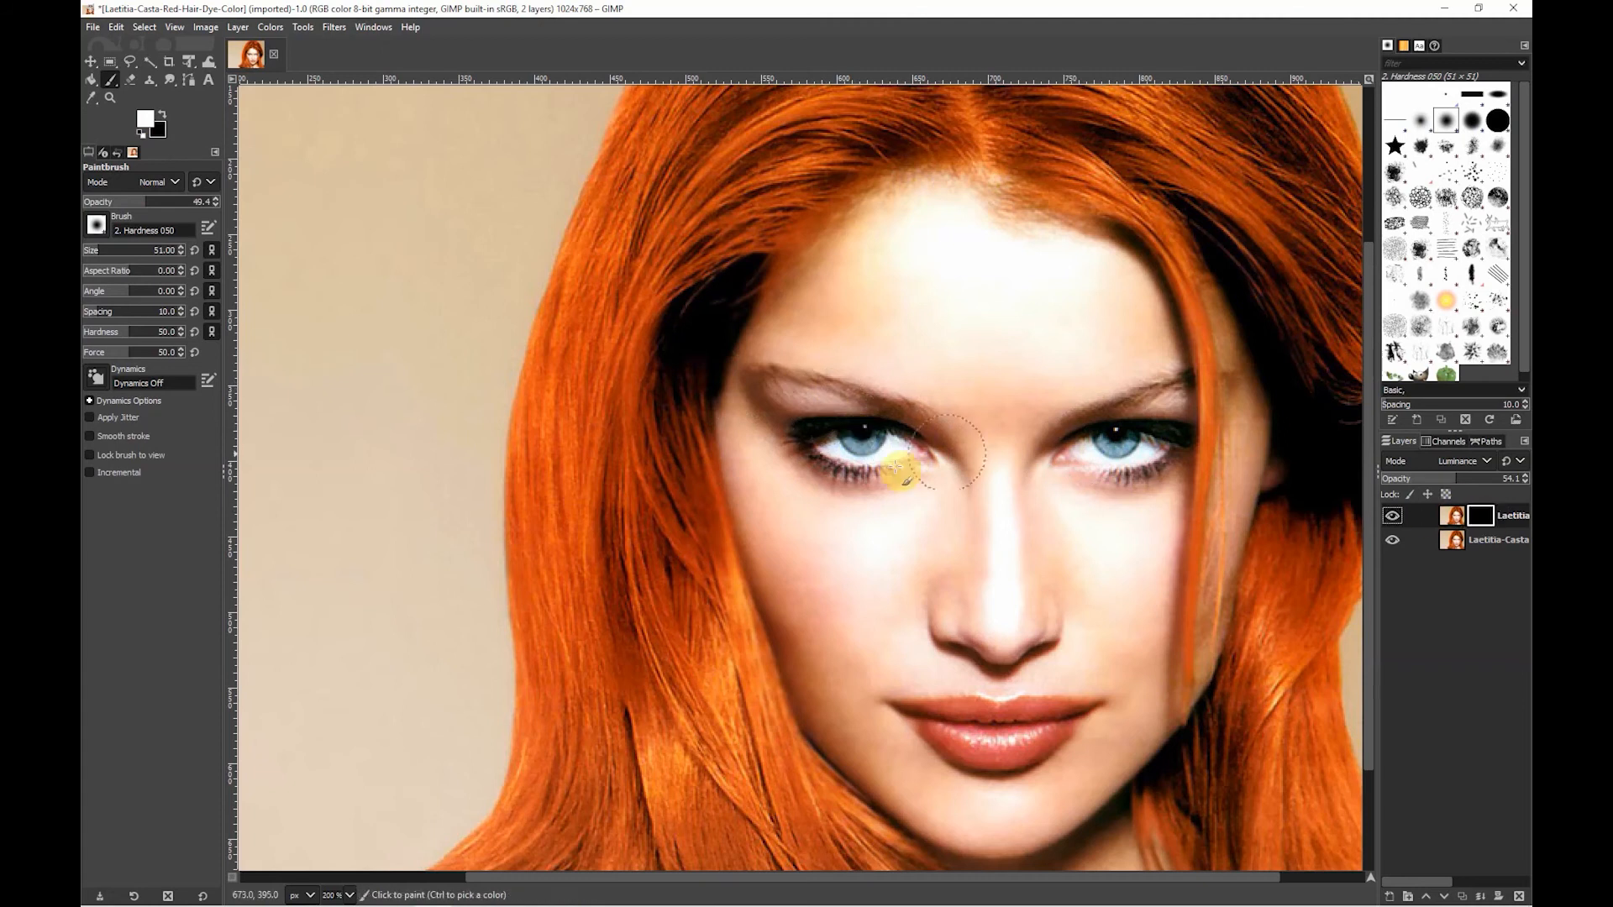
- Paint white over both eyes on the layer mask and toggle the layer's visibility to compare the sharpening
{"action": "mouse_move", "coordinate": [889, 461]}
{"action": "left_mouse_down"}
{"action": "mouse_move", "coordinate": [813, 429]}
{"action": "mouse_move", "coordinate": [918, 442]}
{"action": "mouse_move", "coordinate": [798, 430]}
{"action": "mouse_move", "coordinate": [931, 451]}
{"action": "mouse_move", "coordinate": [865, 451]}
{"action": "mouse_move", "coordinate": [1173, 438]}
{"action": "mouse_move", "coordinate": [1103, 442]}
{"action": "mouse_move", "coordinate": [1145, 450]}
{"action": "left_mouse_up"}
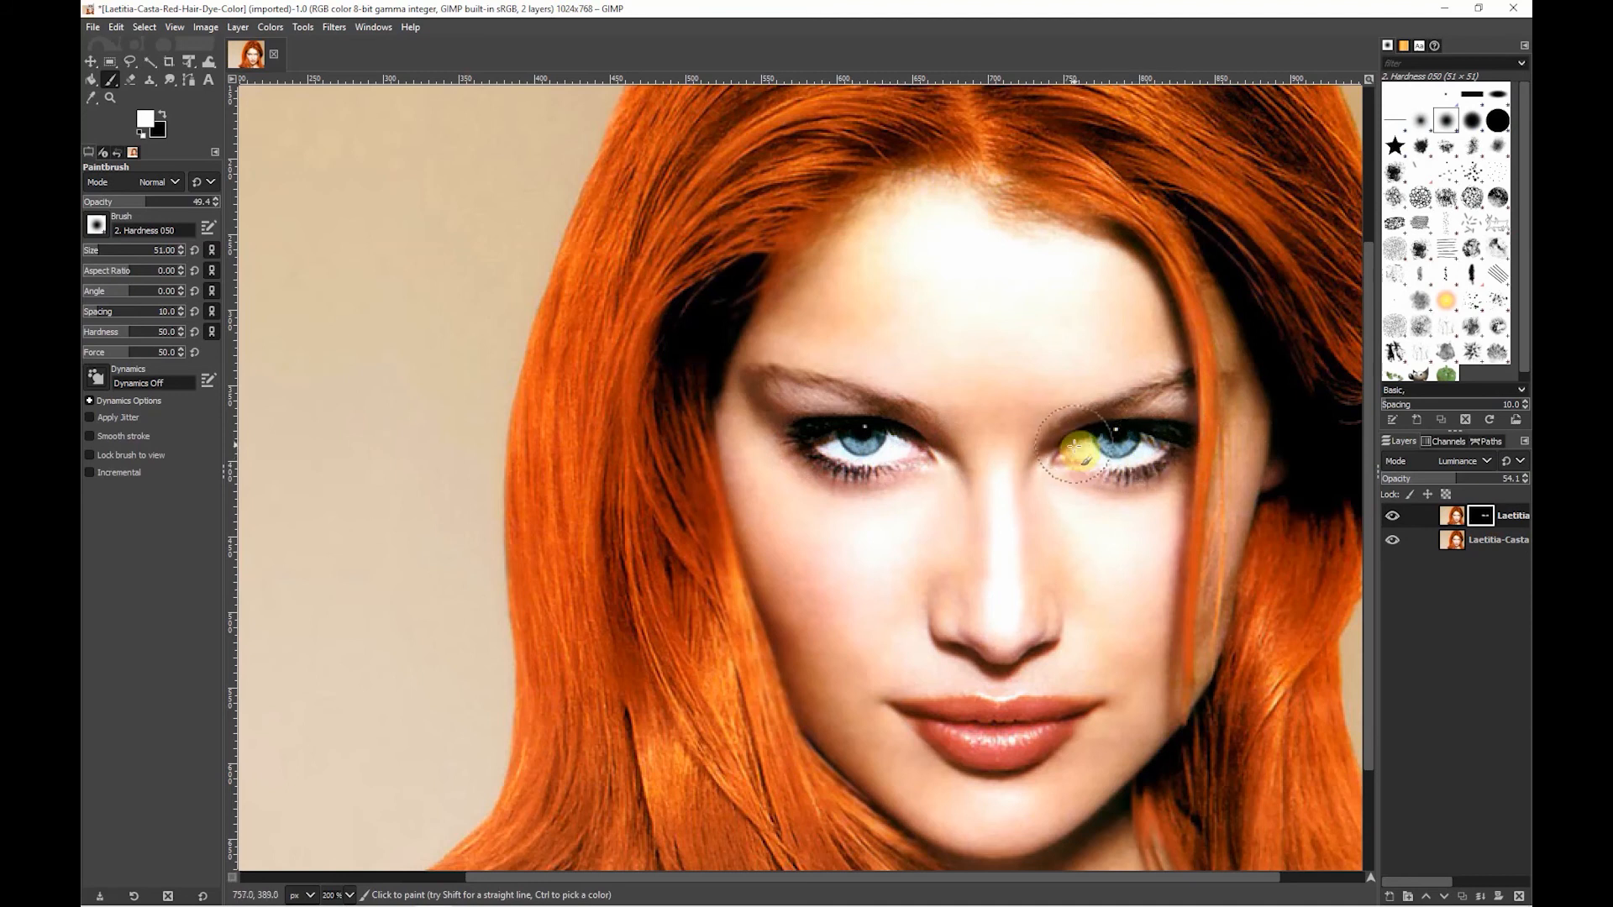
{"action": "left_click", "coordinate": [1394, 514]}
{"action": "left_click", "coordinate": [1394, 514]}
{"action": "left_click", "coordinate": [1393, 514]}
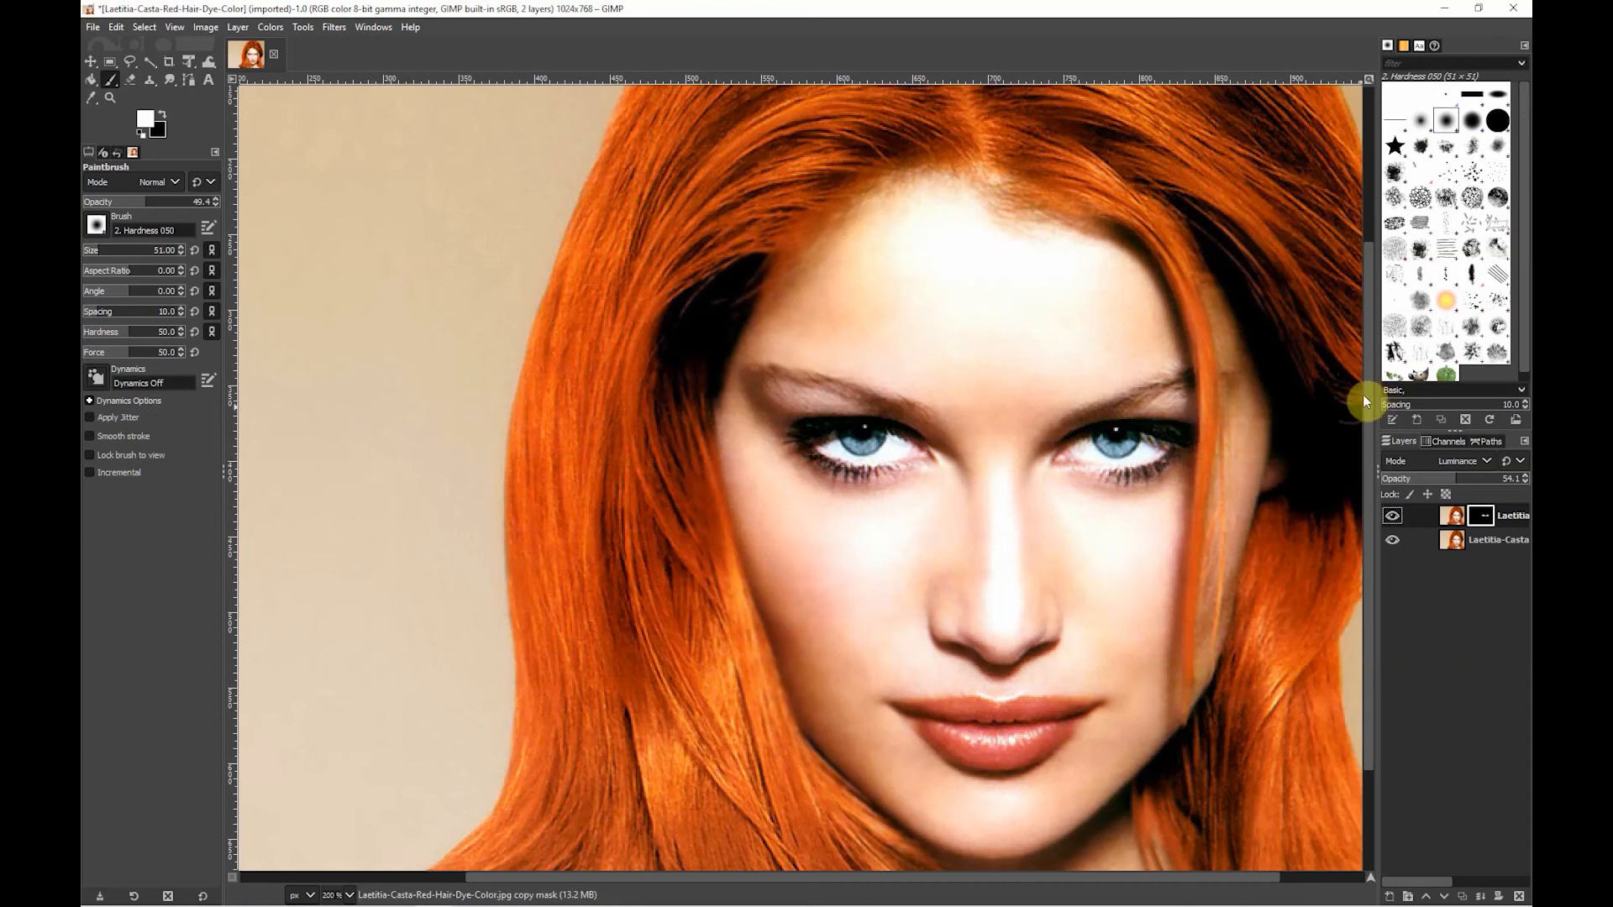
- Paint white over the hair on the layer mask with a 112-pixel brush to reveal the sharpening there
{"action": "scroll", "coordinate": [1009, 425], "scroll_direction": "down", "scroll_amount": 1}
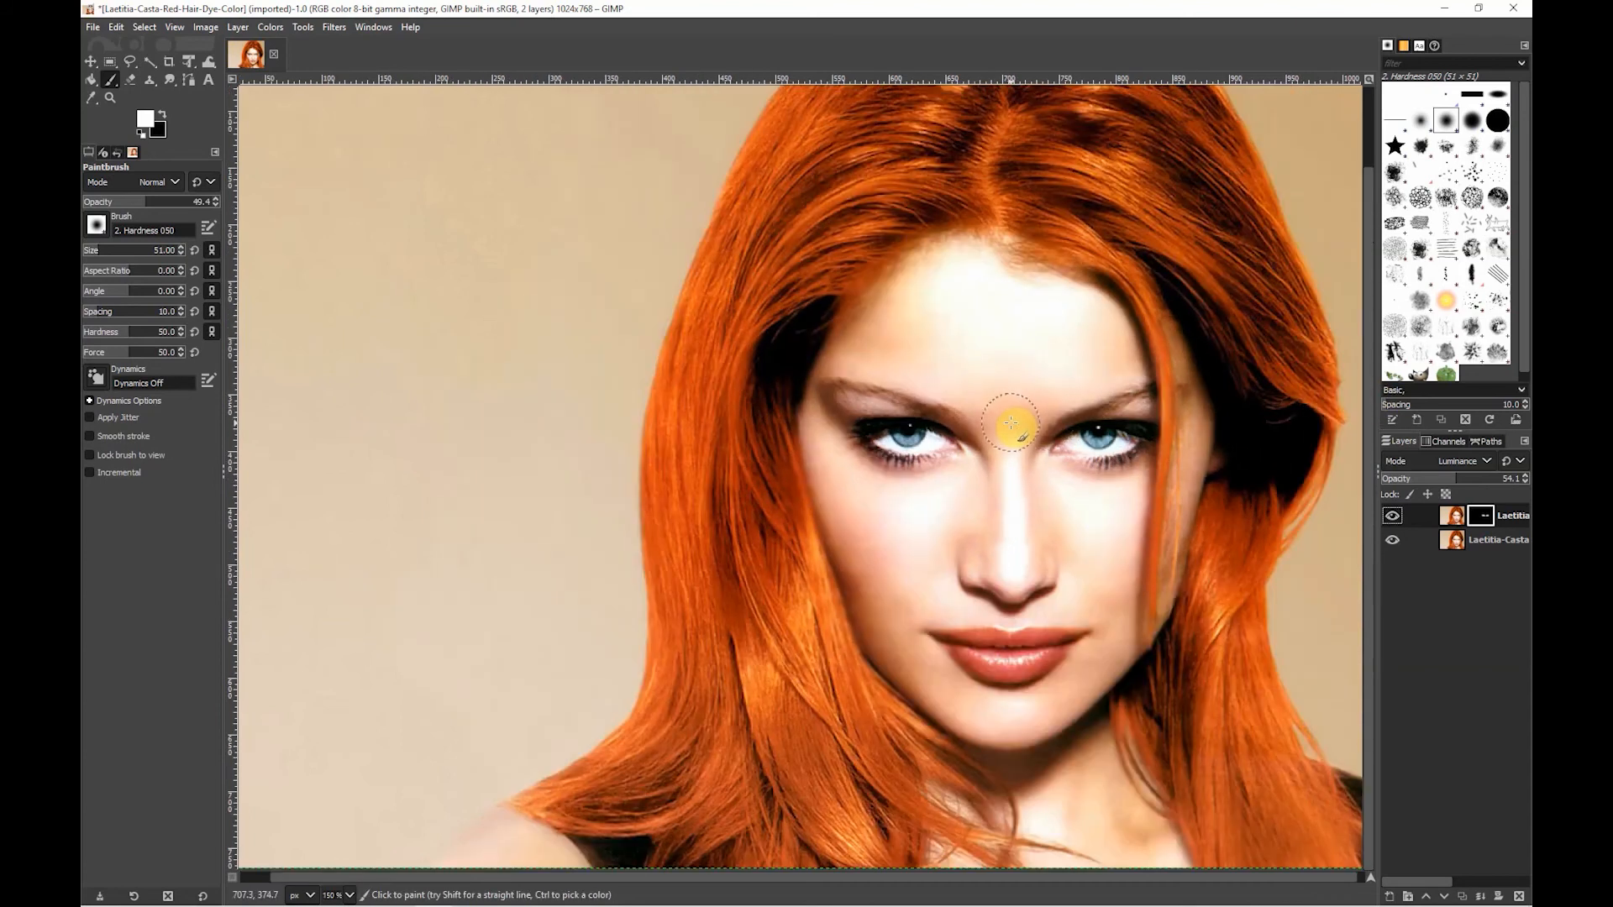
{"action": "scroll", "coordinate": [1010, 424], "scroll_direction": "down", "scroll_amount": 1}
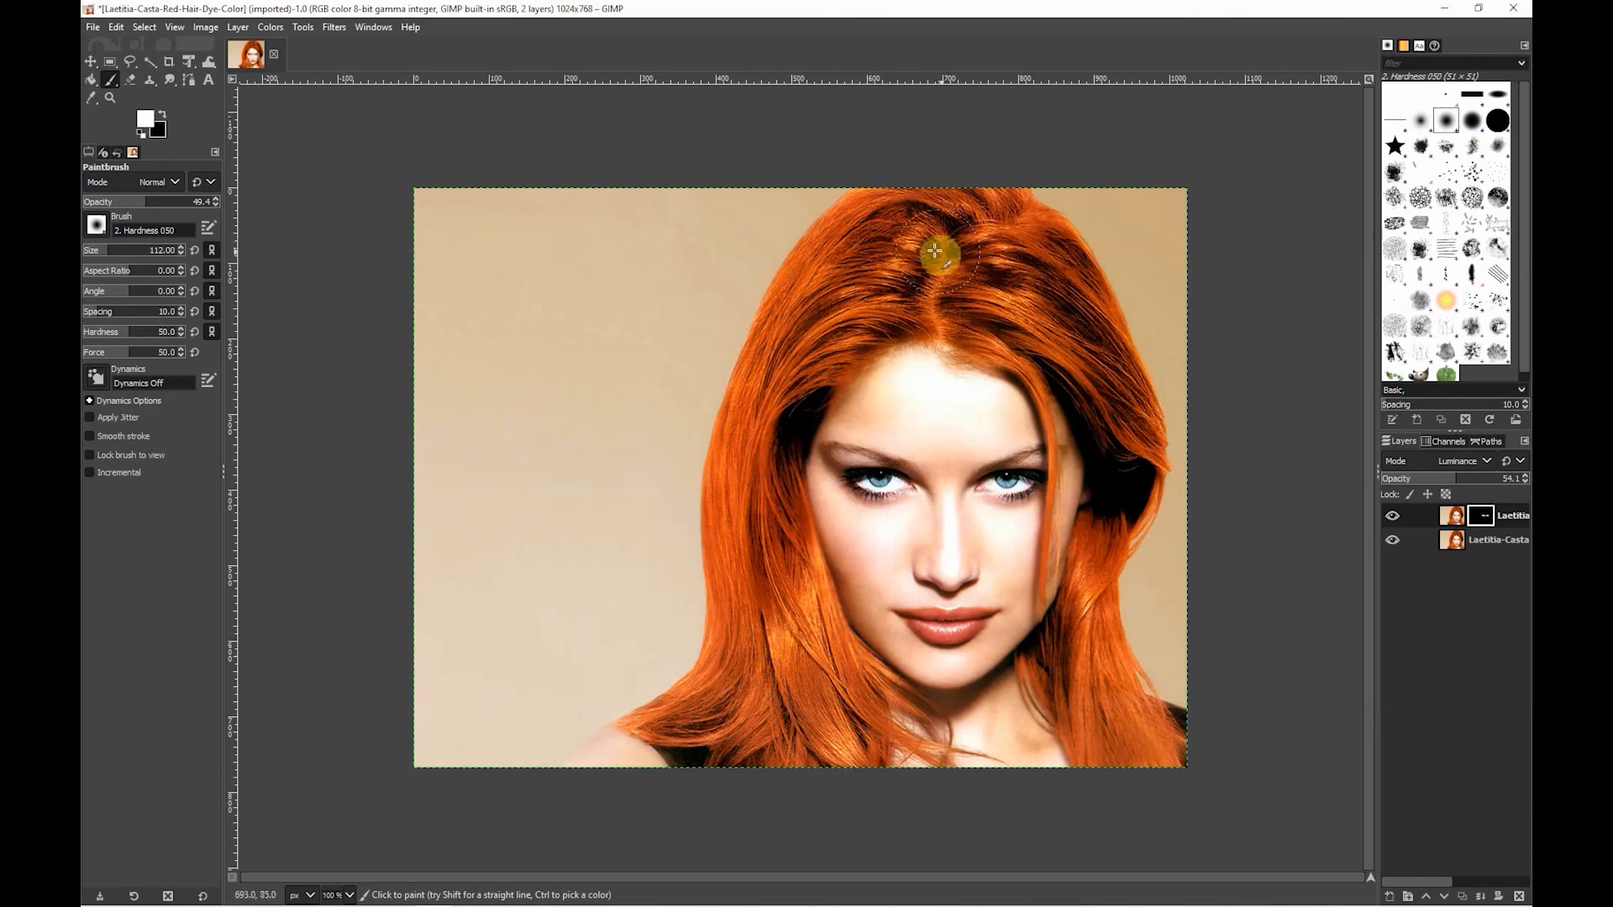
{"action": "mouse_move", "coordinate": [815, 240]}
{"action": "left_mouse_down"}
{"action": "mouse_move", "coordinate": [801, 336]}
{"action": "mouse_move", "coordinate": [725, 455]}
{"action": "mouse_move", "coordinate": [733, 673]}
{"action": "left_mouse_up"}
{"action": "mouse_move", "coordinate": [818, 710]}
{"action": "left_mouse_down"}
{"action": "mouse_move", "coordinate": [728, 604]}
{"action": "mouse_move", "coordinate": [726, 697]}
{"action": "mouse_move", "coordinate": [770, 638]}
{"action": "mouse_move", "coordinate": [718, 566]}
{"action": "mouse_move", "coordinate": [742, 541]}
{"action": "mouse_move", "coordinate": [736, 488]}
{"action": "mouse_move", "coordinate": [778, 373]}
{"action": "mouse_move", "coordinate": [918, 250]}
{"action": "mouse_move", "coordinate": [911, 226]}
{"action": "mouse_move", "coordinate": [953, 223]}
{"action": "mouse_move", "coordinate": [1014, 279]}
{"action": "mouse_move", "coordinate": [999, 296]}
{"action": "mouse_move", "coordinate": [1061, 328]}
{"action": "mouse_move", "coordinate": [1044, 278]}
{"action": "mouse_move", "coordinate": [1073, 306]}
{"action": "mouse_move", "coordinate": [1116, 399]}
{"action": "mouse_move", "coordinate": [1117, 525]}
{"action": "mouse_move", "coordinate": [1086, 664]}
{"action": "mouse_move", "coordinate": [1123, 764]}
{"action": "left_mouse_up"}
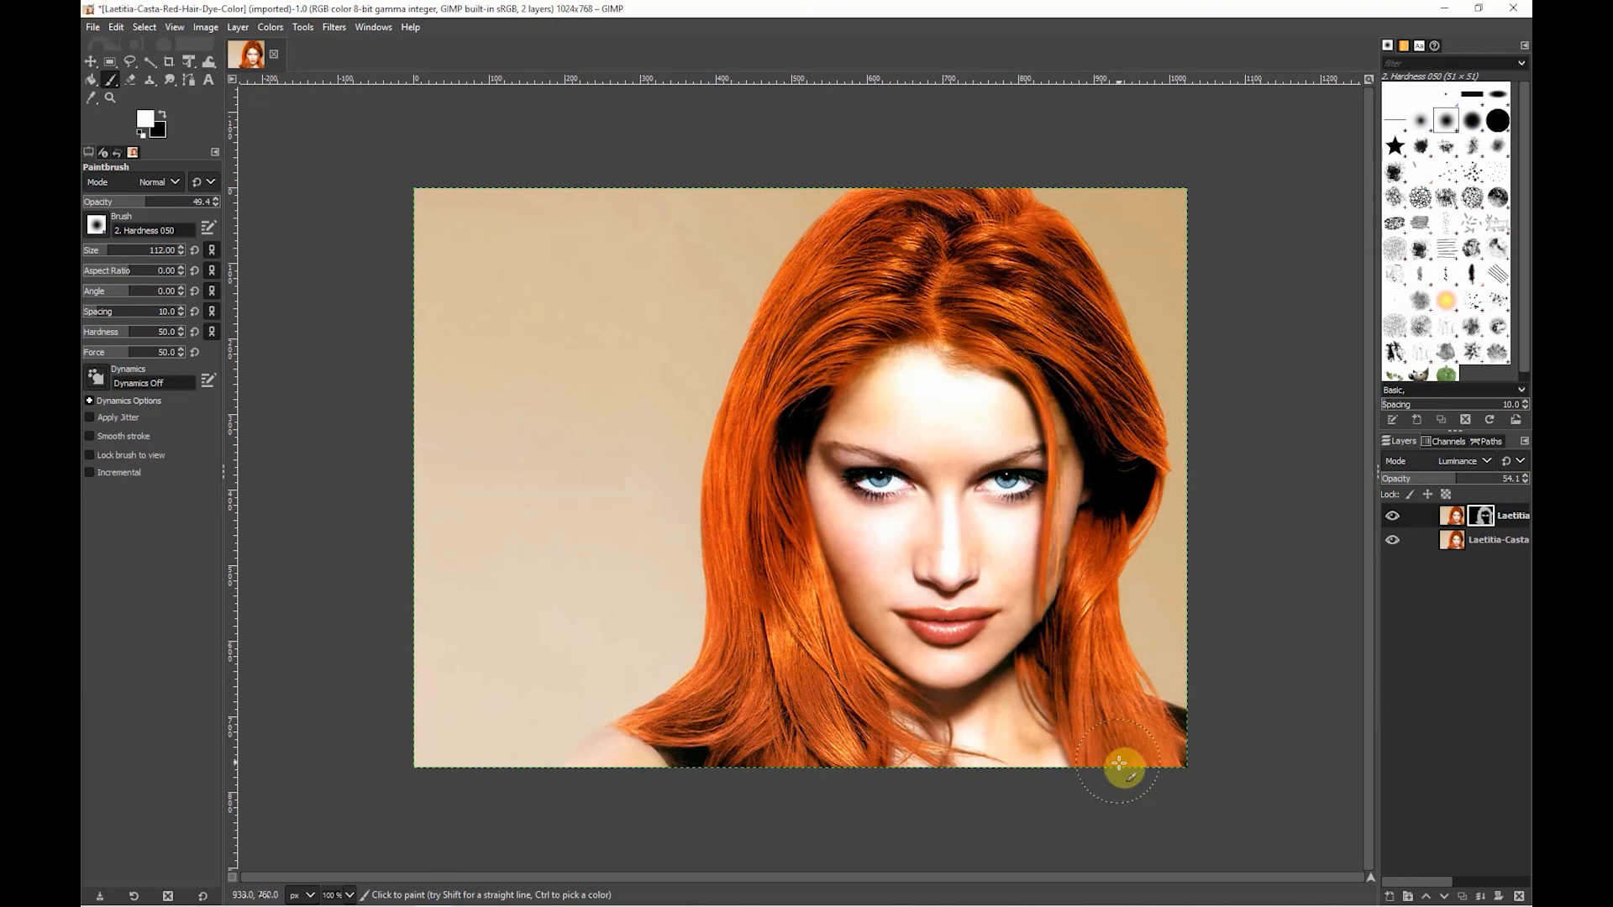
{"action": "left_click", "coordinate": [1504, 515]}
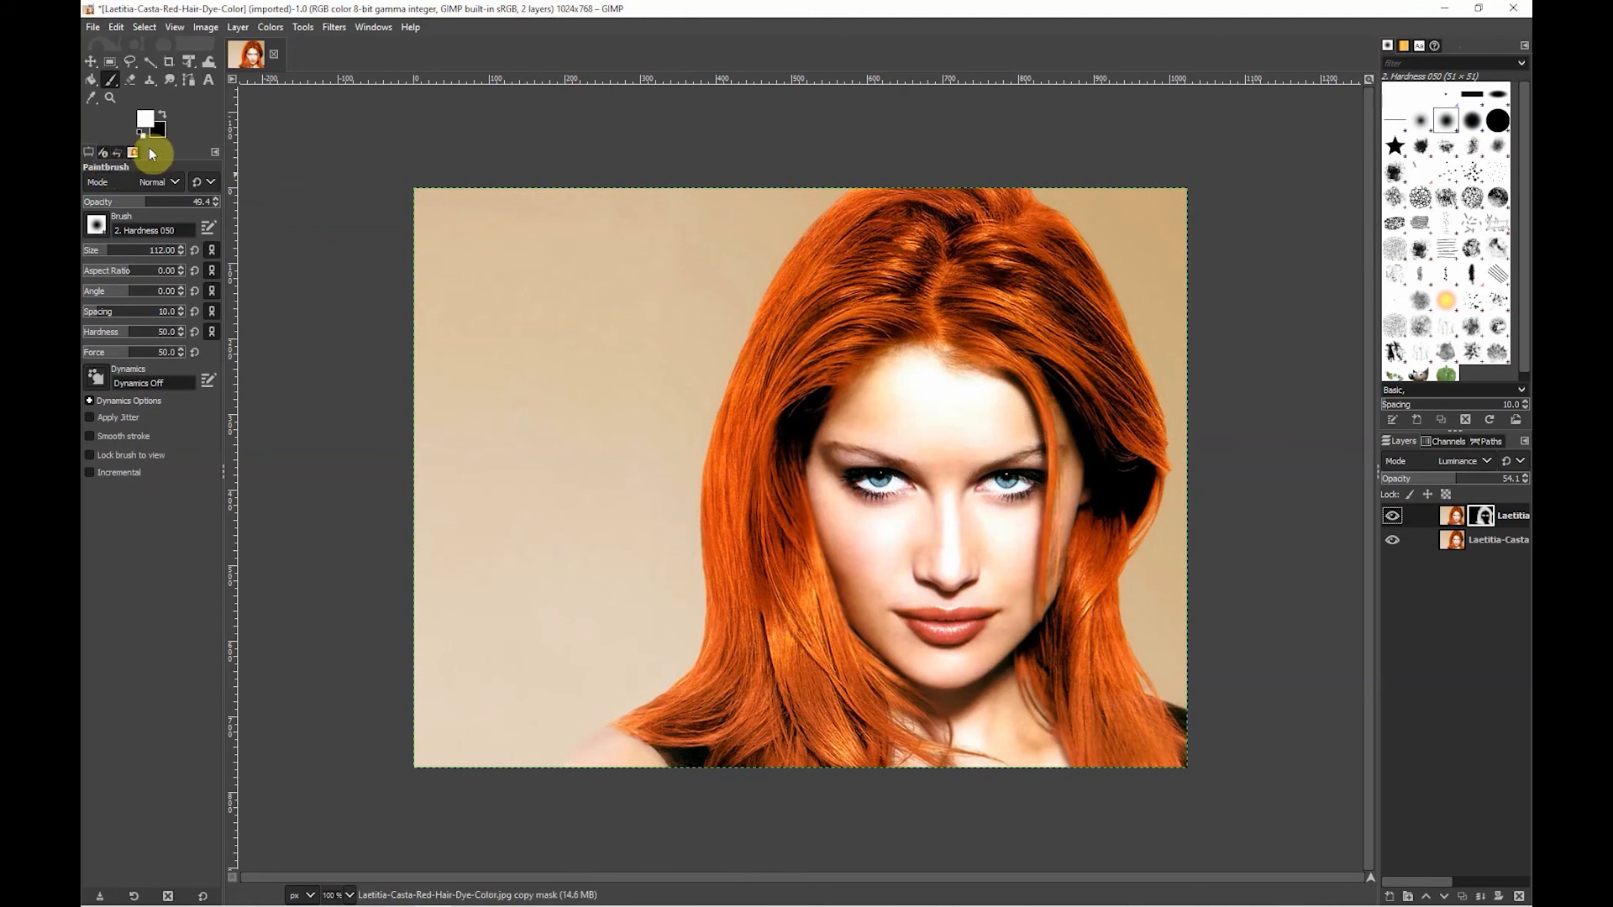
- Revert the image to its base state in the undo history and return to the Paintbrush options
{"action": "left_click", "coordinate": [119, 149]}
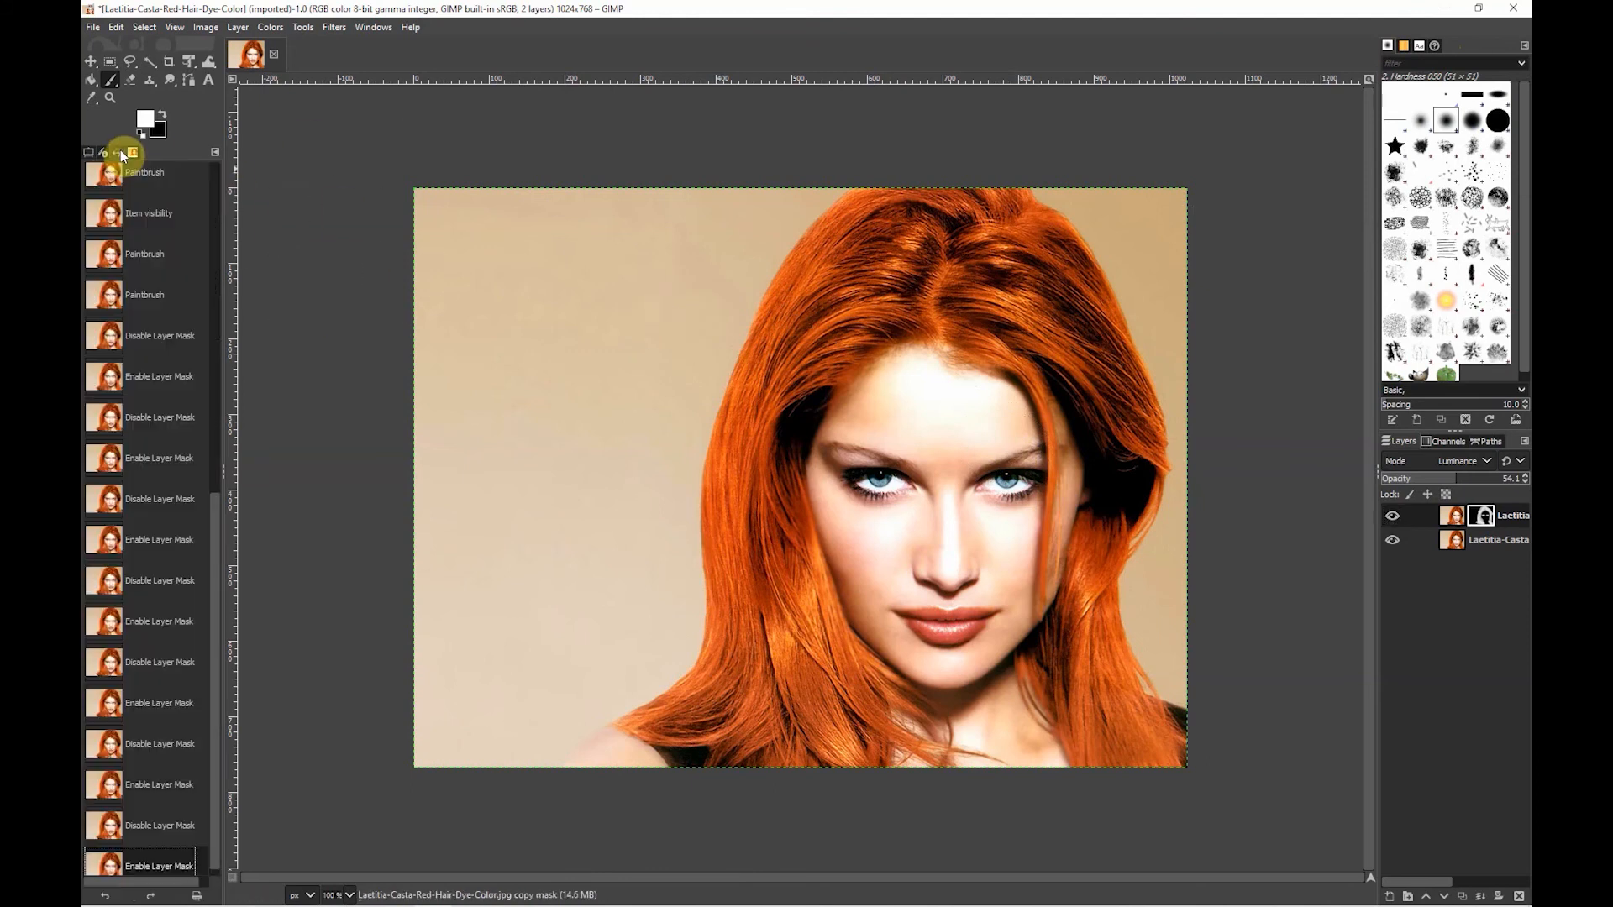
{"action": "scroll", "coordinate": [115, 257], "scroll_direction": "up", "scroll_amount": 15}
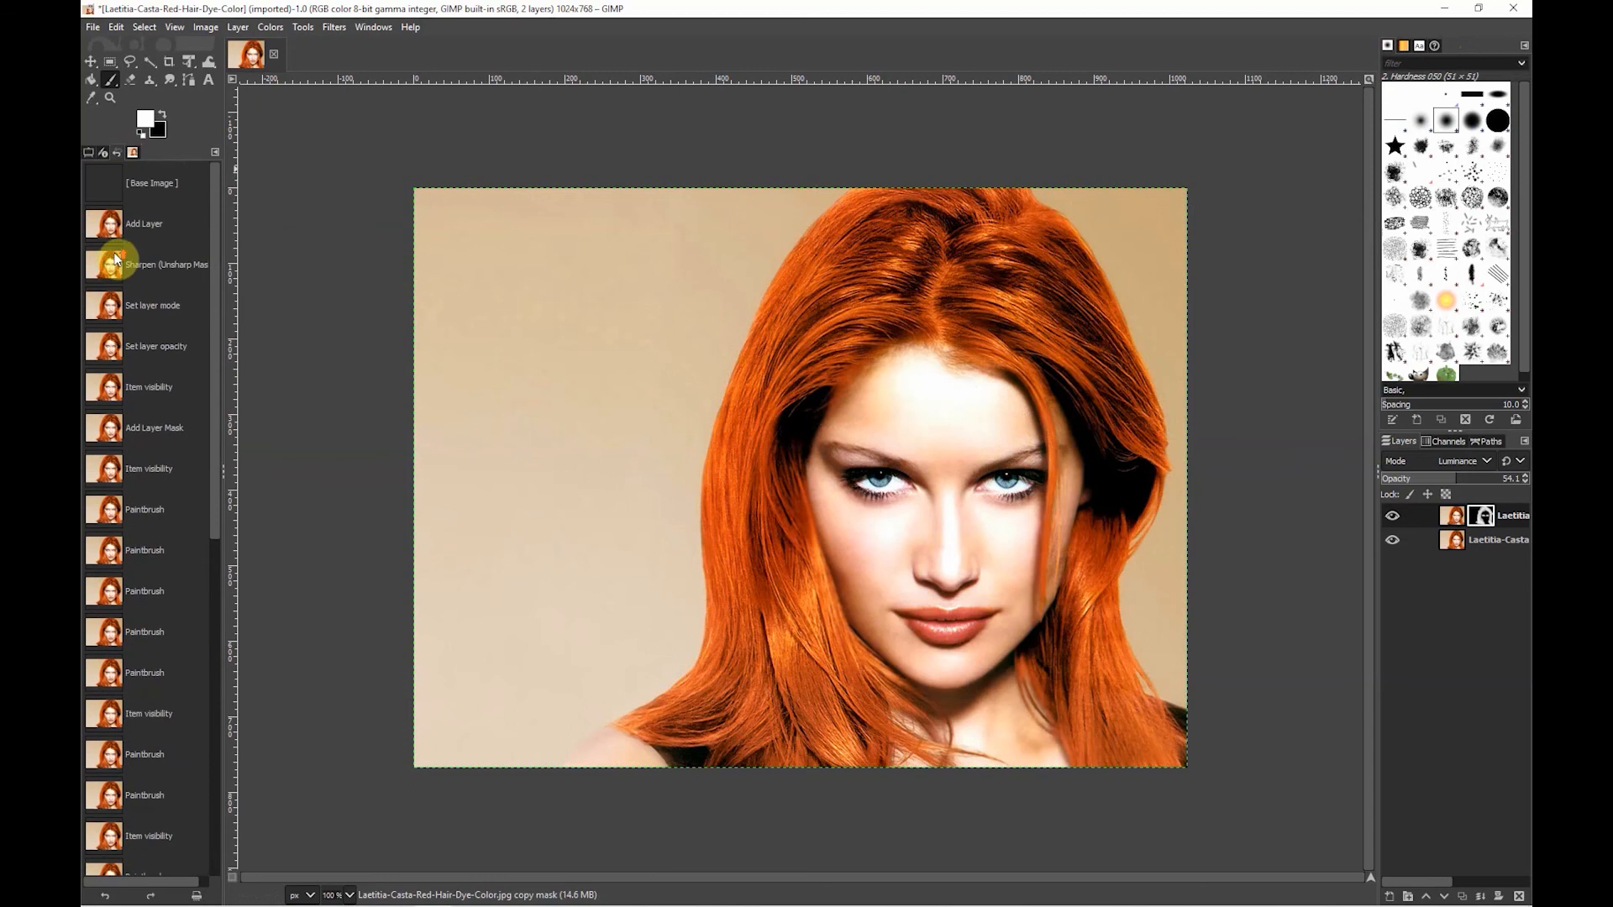
{"action": "left_click", "coordinate": [158, 185]}
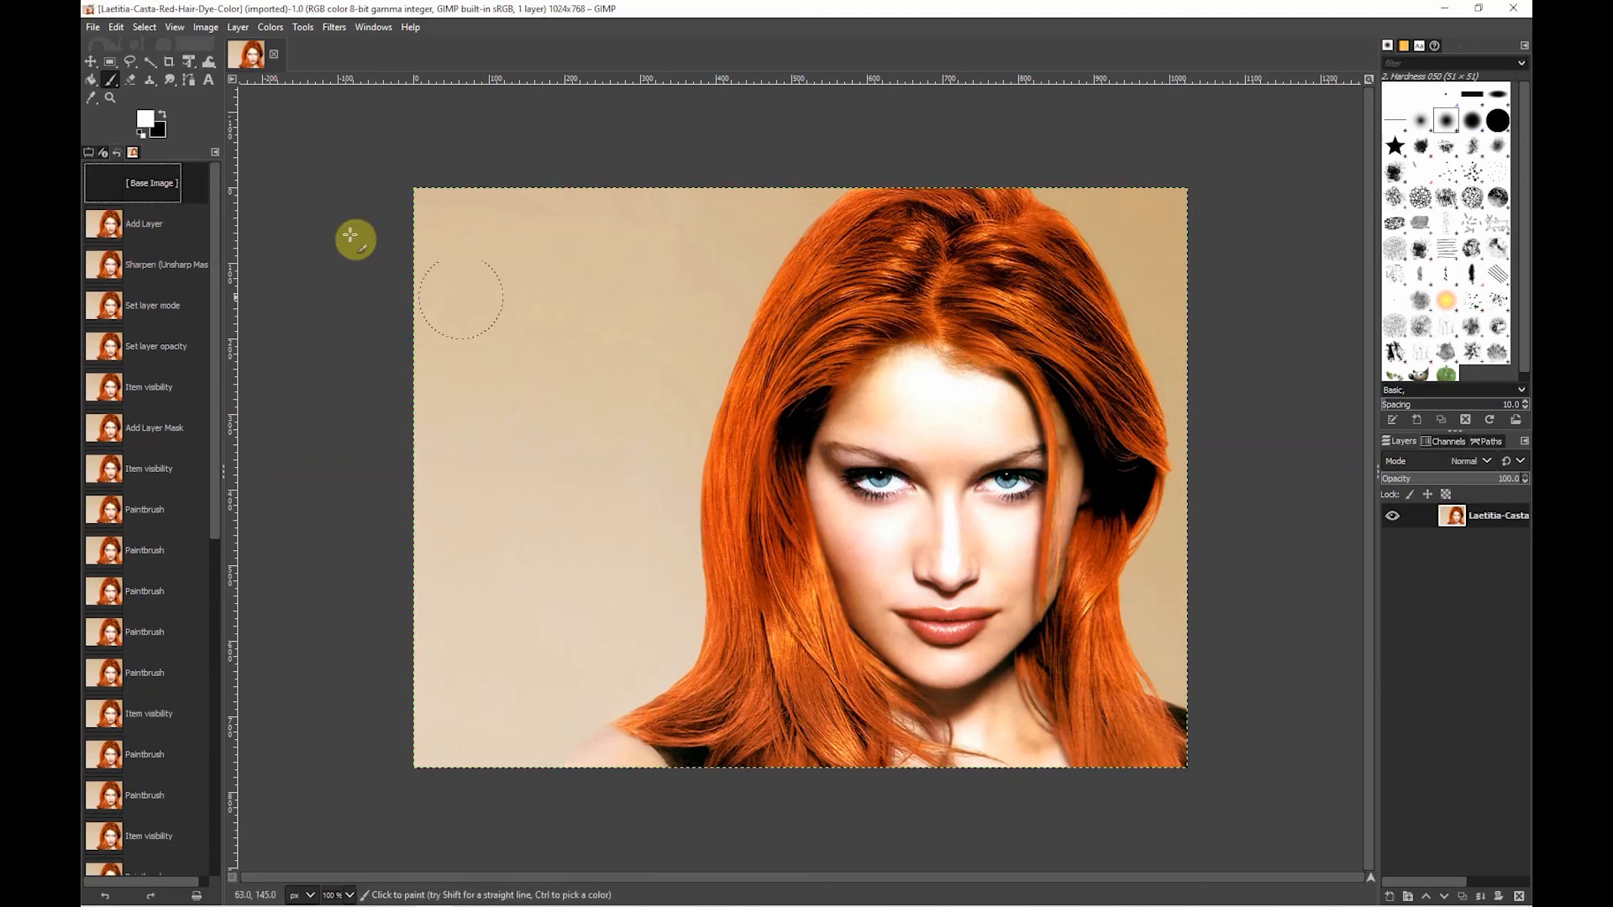
{"action": "left_click", "coordinate": [89, 153]}
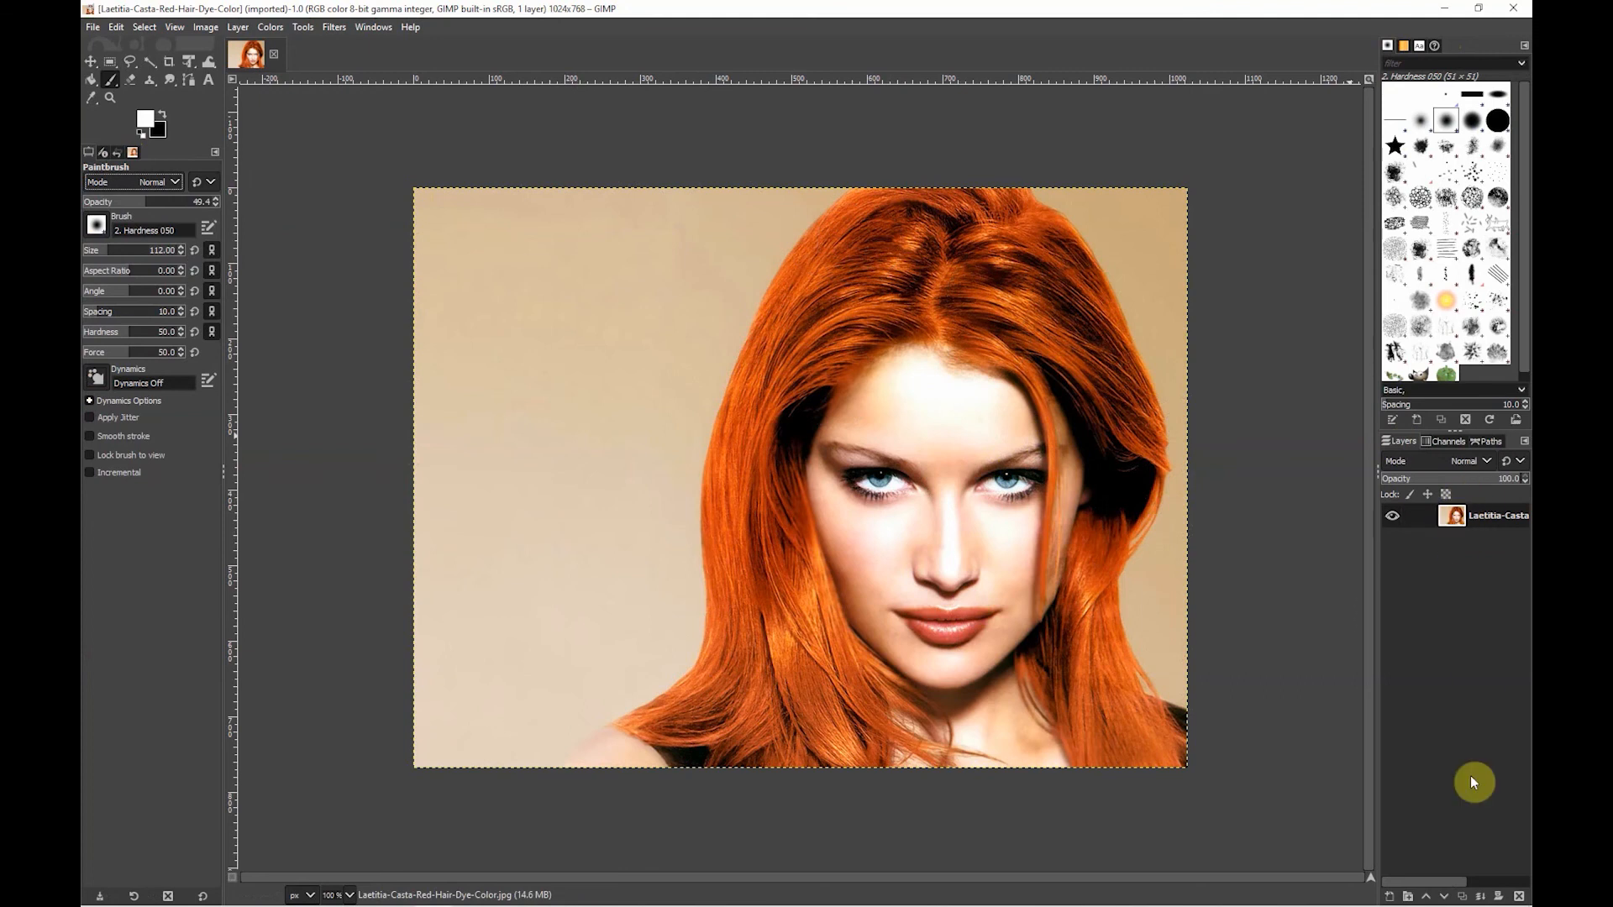
- Duplicate the portrait layer and open the High Pass filter on the copy, moving its dialog clear of the face
{"action": "left_click", "coordinate": [1461, 897]}
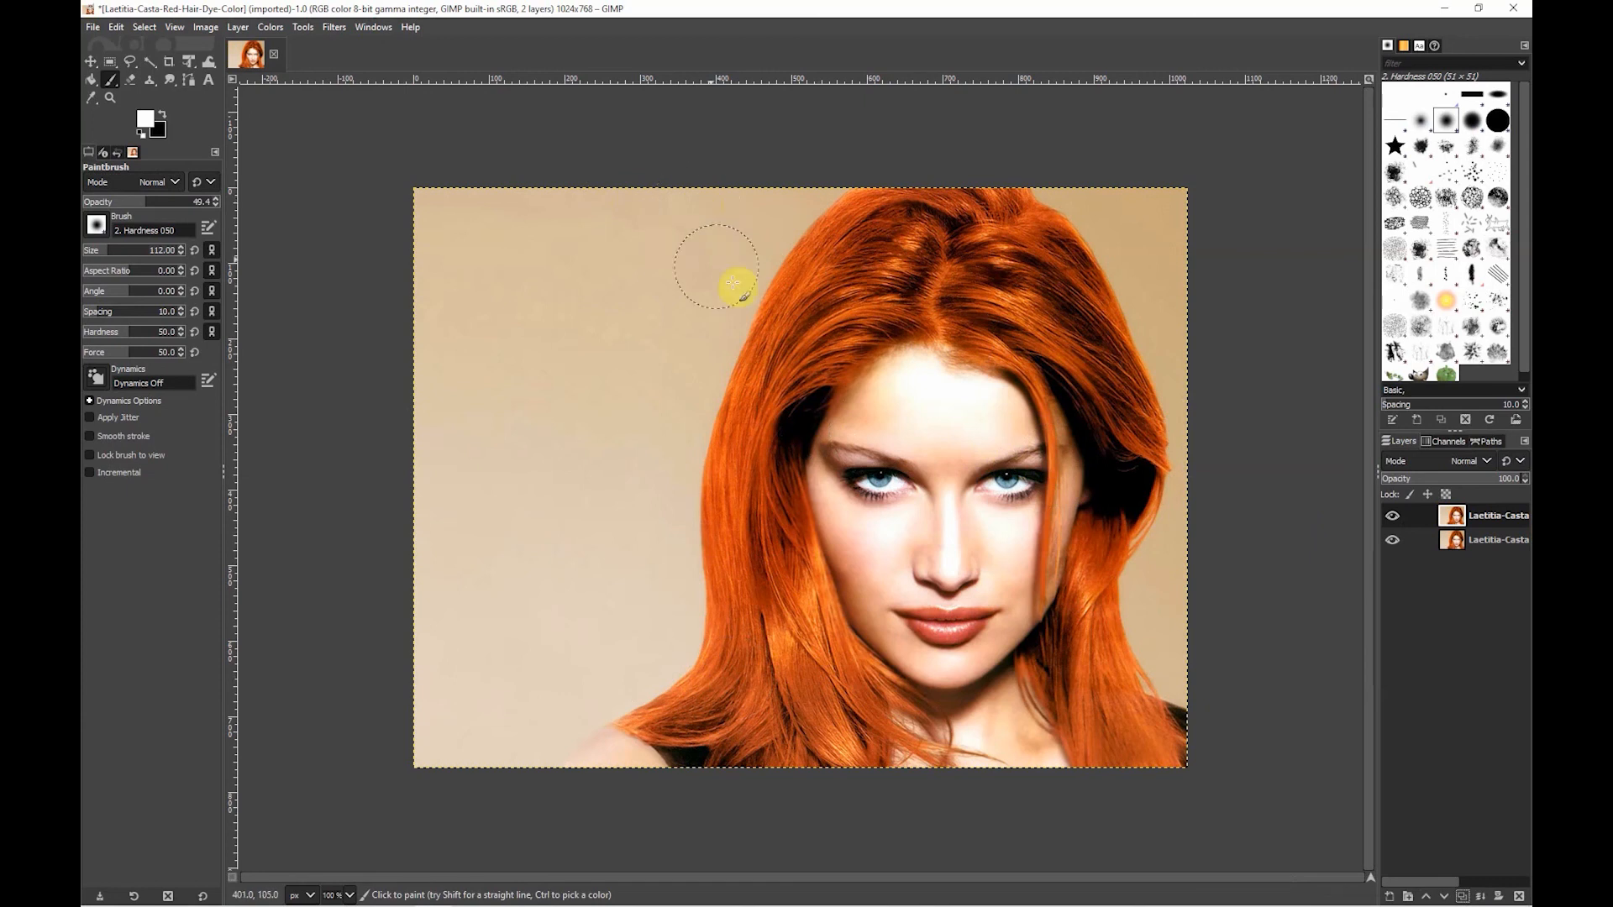
{"action": "left_click", "coordinate": [334, 28]}
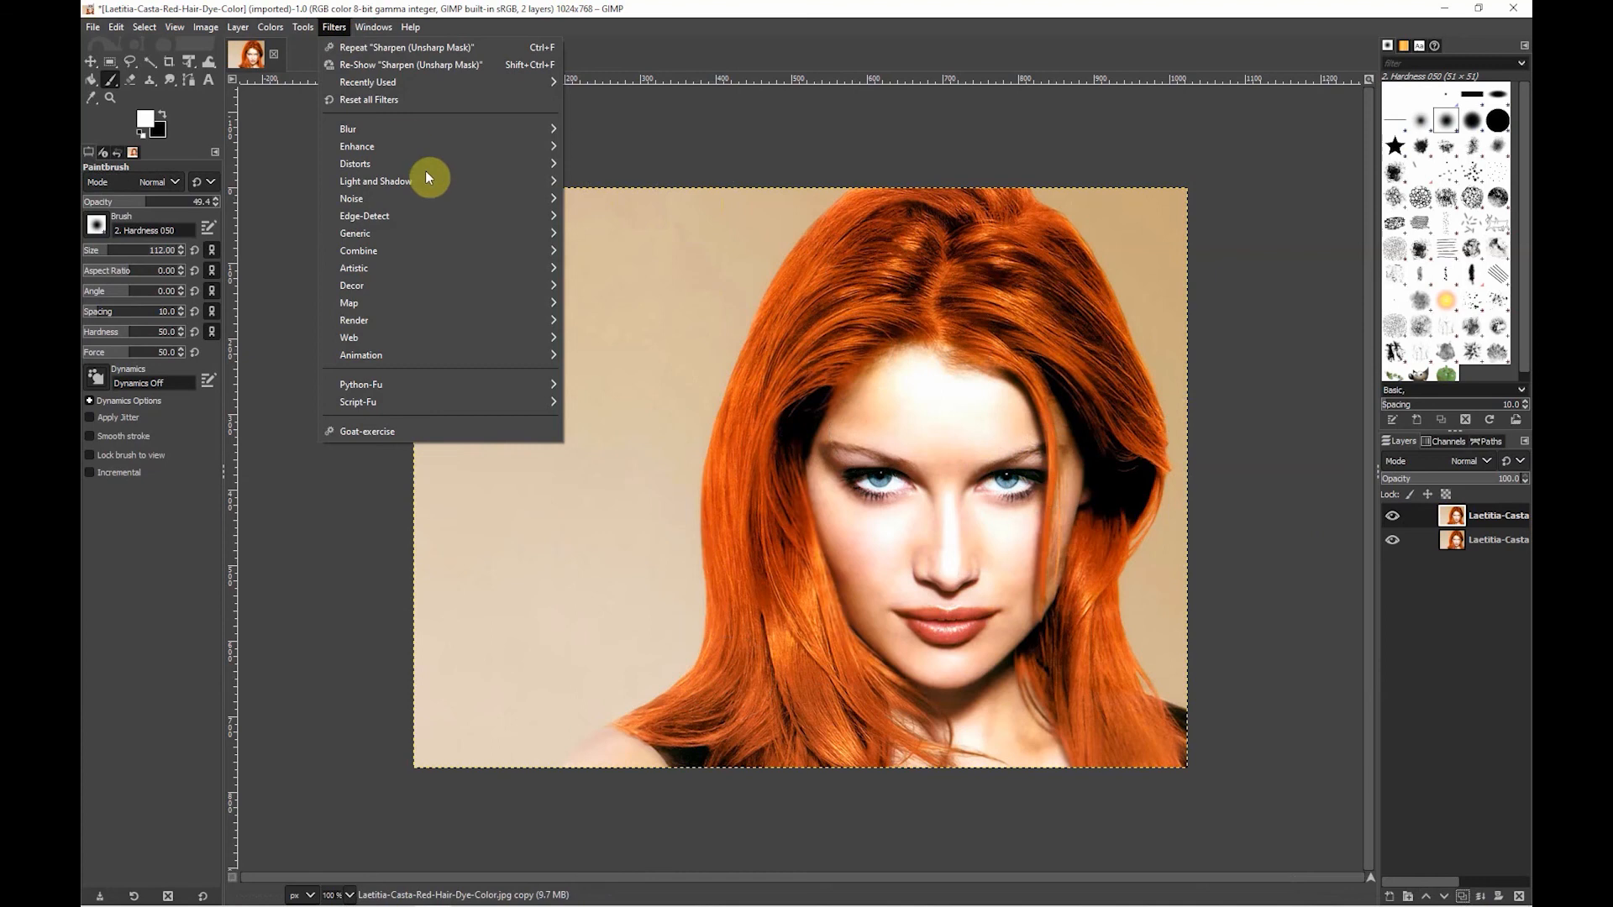
{"action": "mouse_move", "coordinate": [451, 164]}
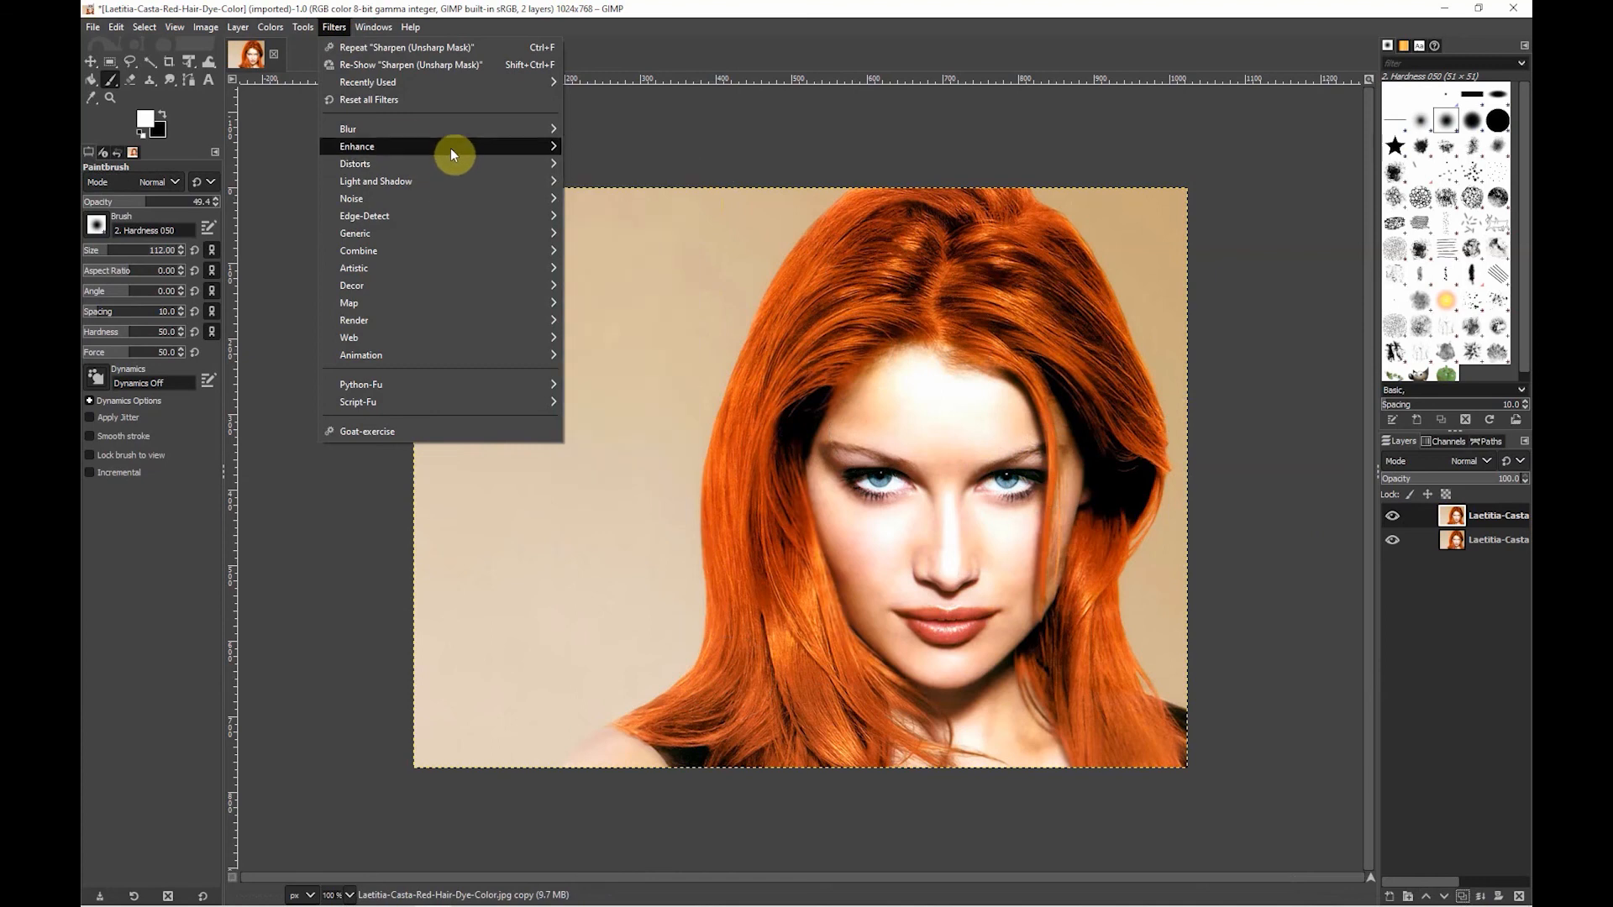
{"action": "mouse_move", "coordinate": [351, 146]}
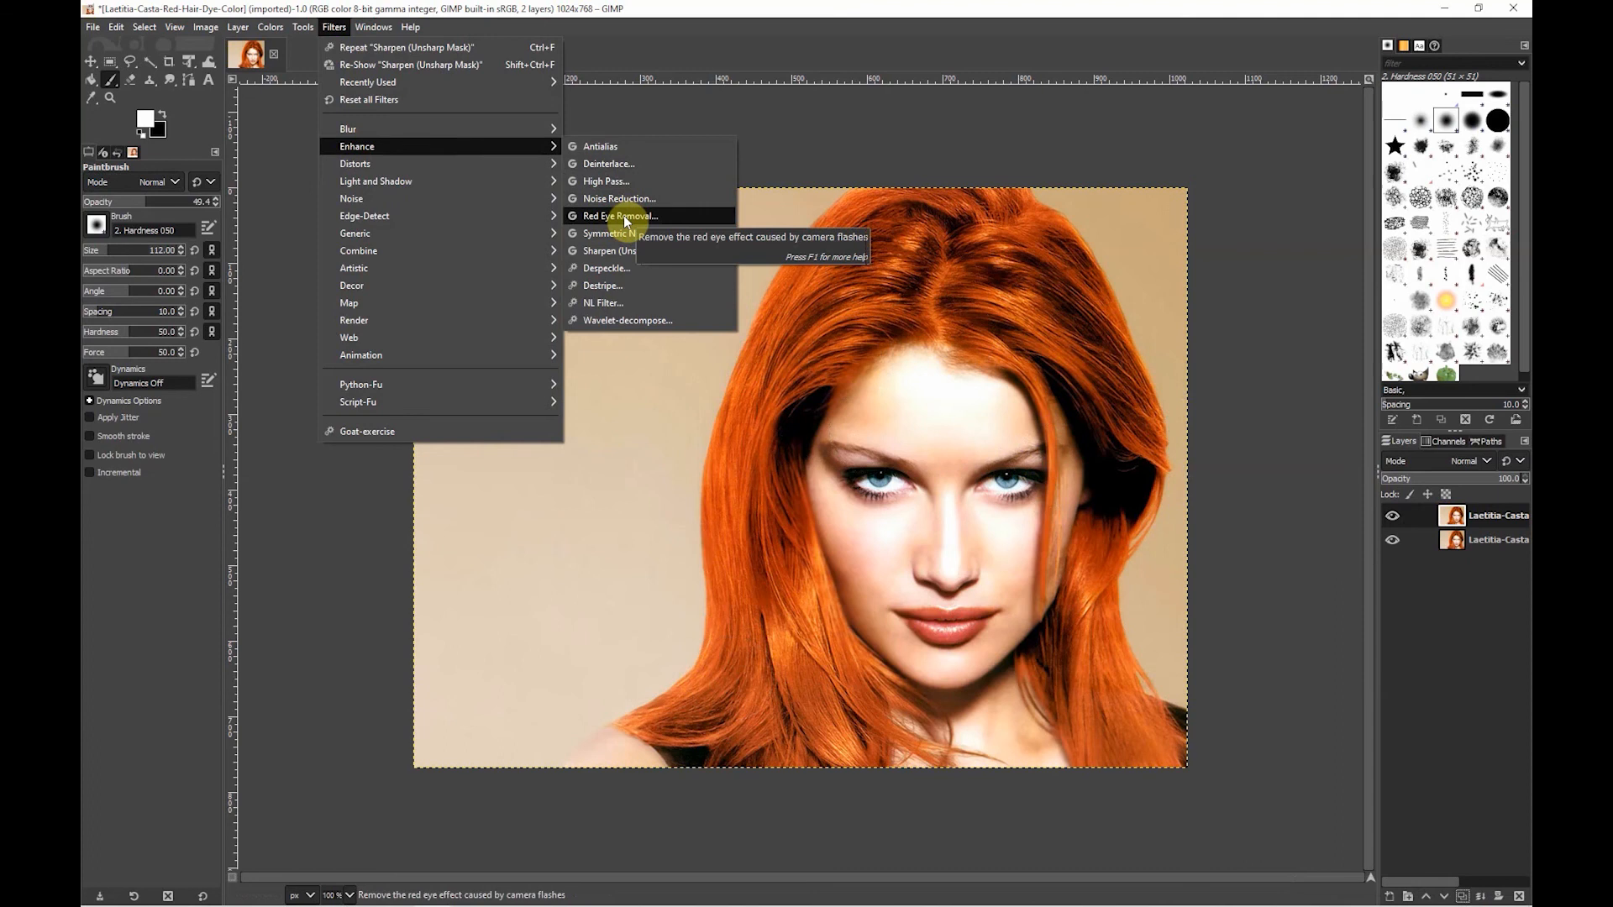
{"action": "left_click", "coordinate": [625, 180]}
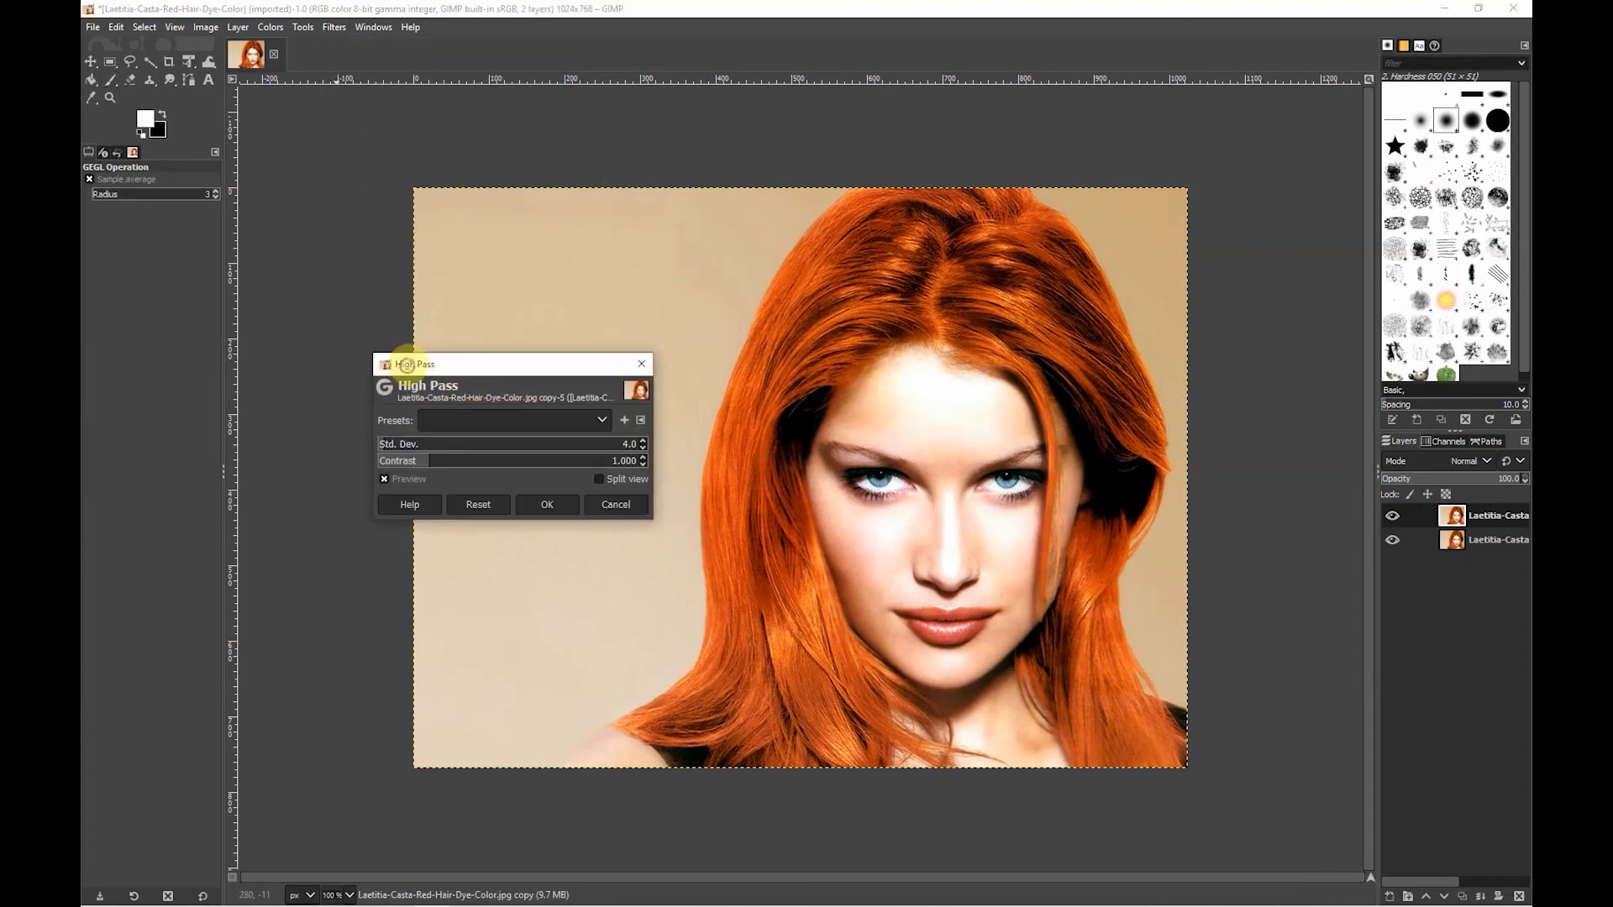
{"action": "left_click_drag", "start_coordinate": [411, 361], "coordinate": [367, 362]}
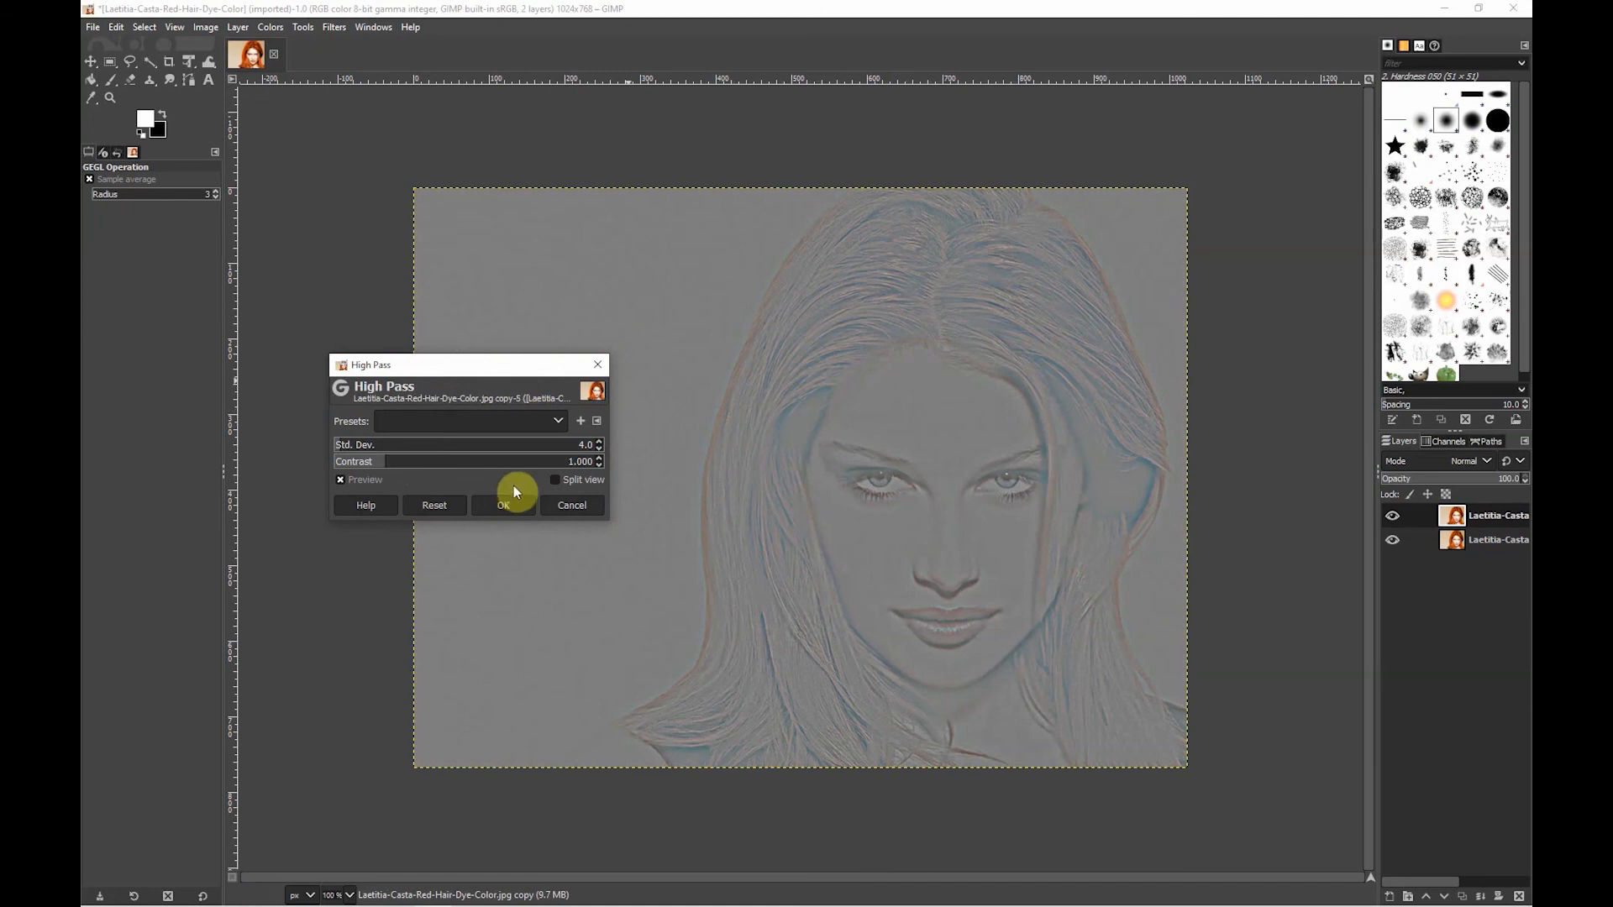
{"action": "left_click_drag", "start_coordinate": [421, 365], "coordinate": [345, 360]}
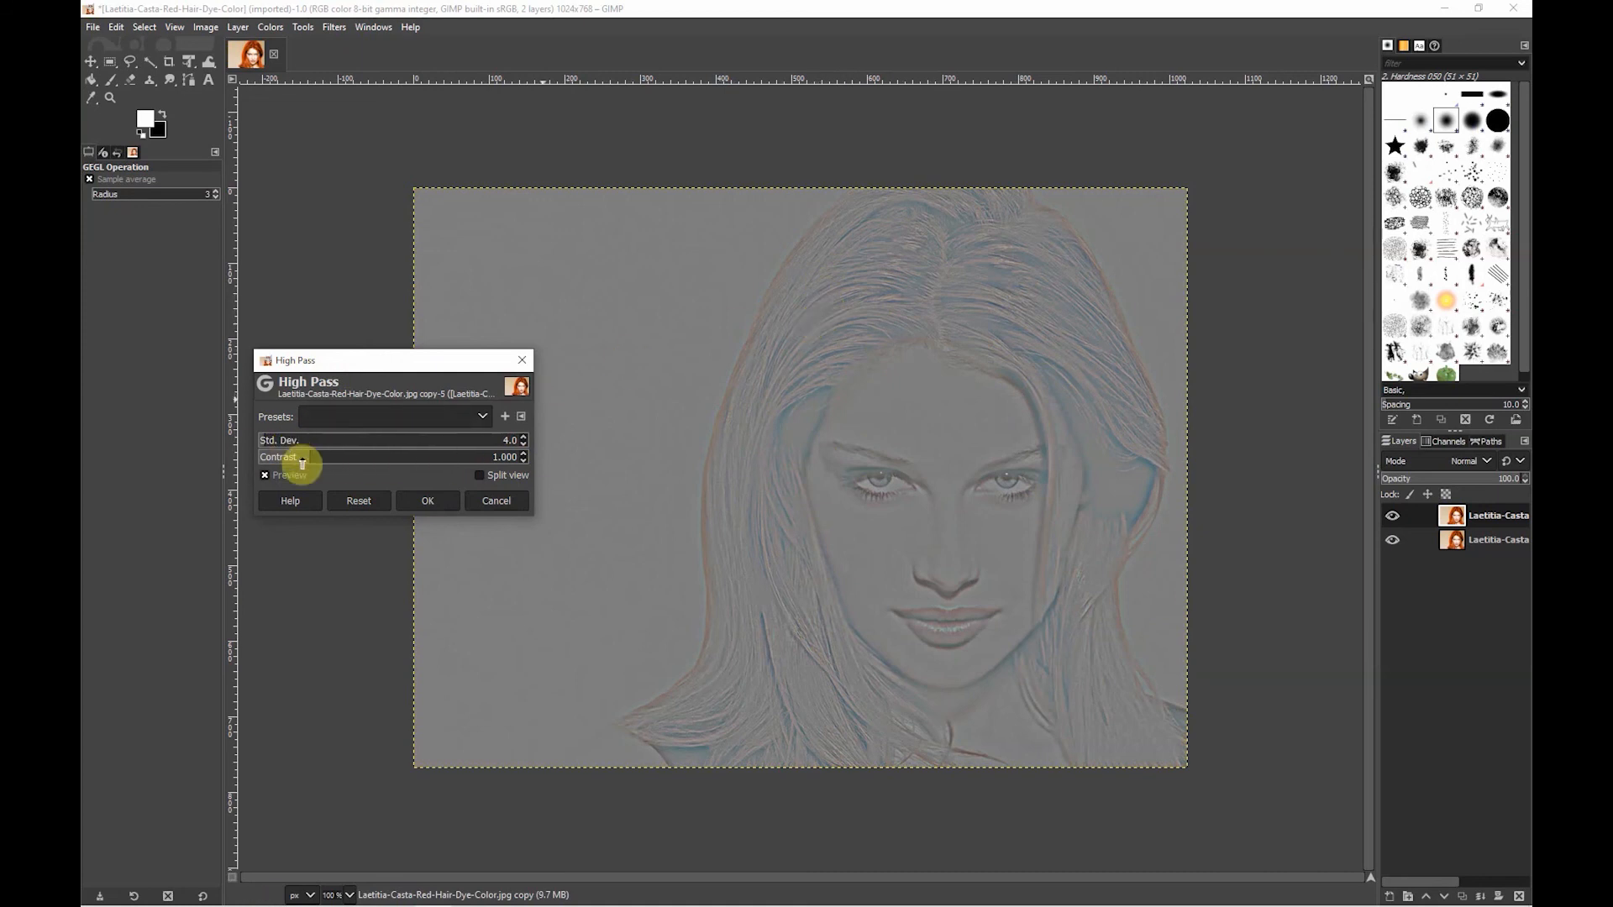
- Apply the High Pass filter to the duplicate layer with contrast at about 1.381 and a reduced standard deviation
{"action": "left_click_drag", "start_coordinate": [304, 458], "coordinate": [332, 460]}
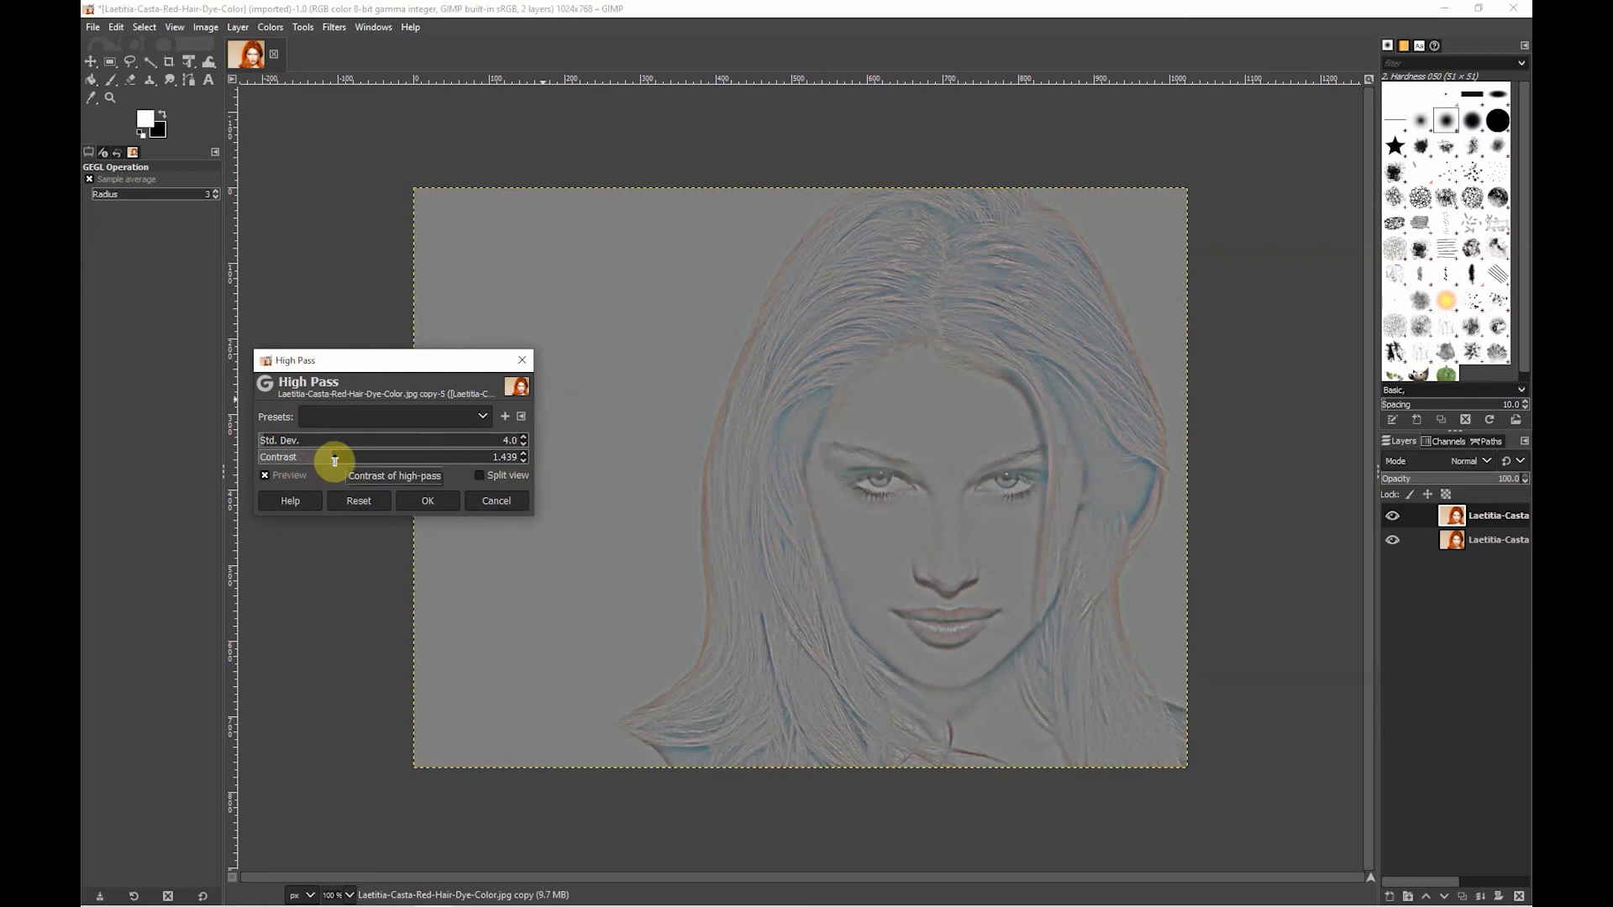
{"action": "left_click_drag", "start_coordinate": [334, 460], "coordinate": [330, 460]}
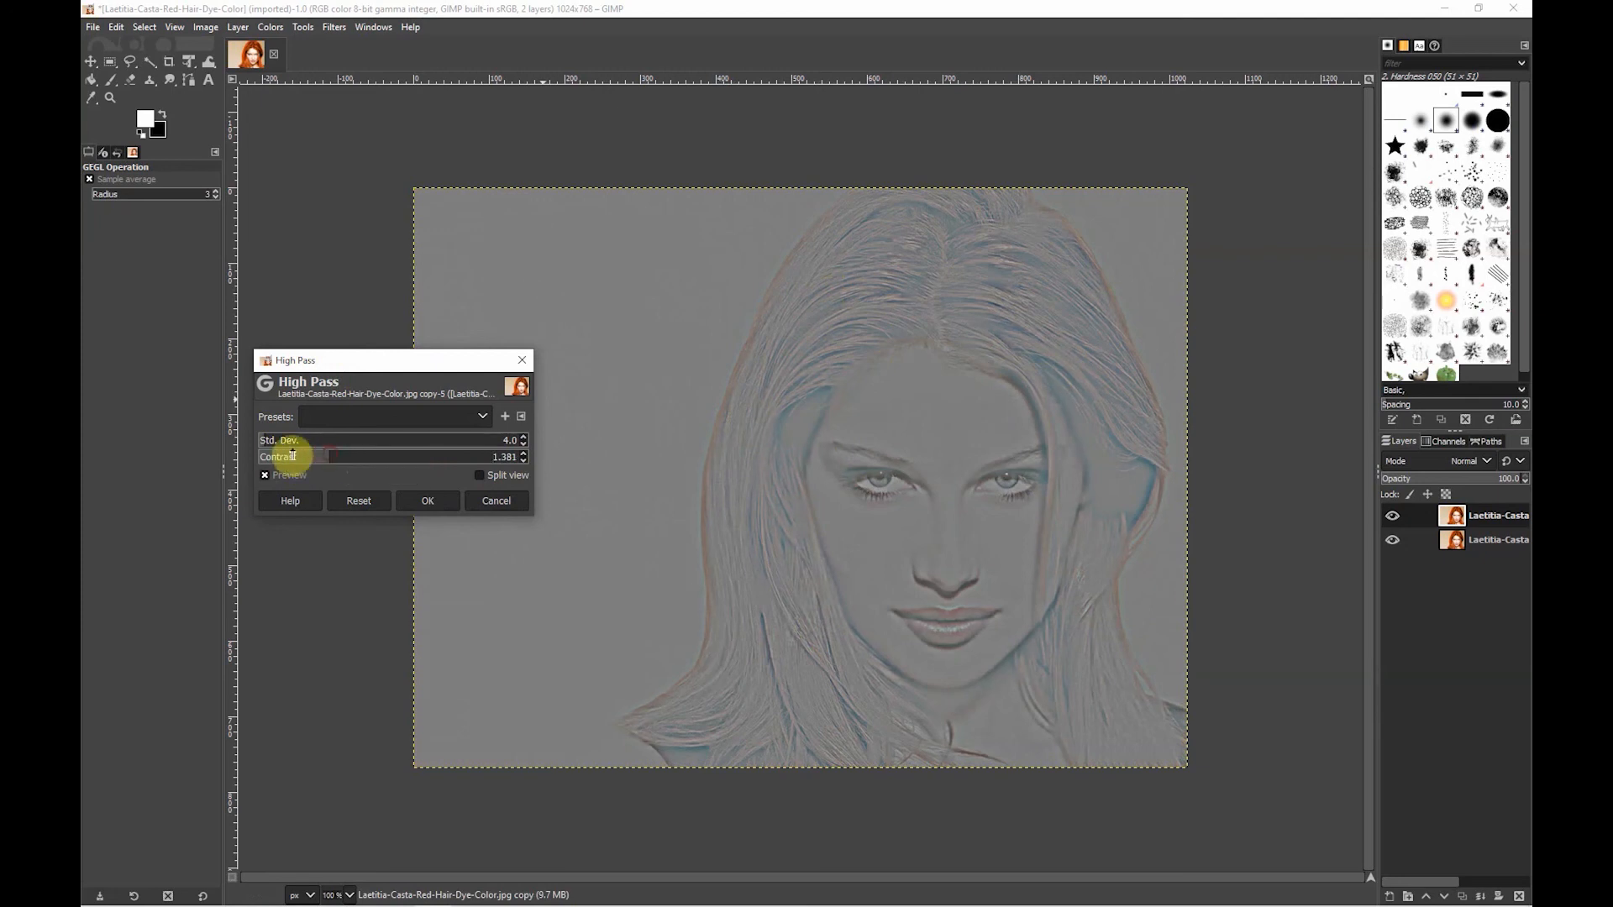
{"action": "left_click_drag", "start_coordinate": [271, 445], "coordinate": [264, 447]}
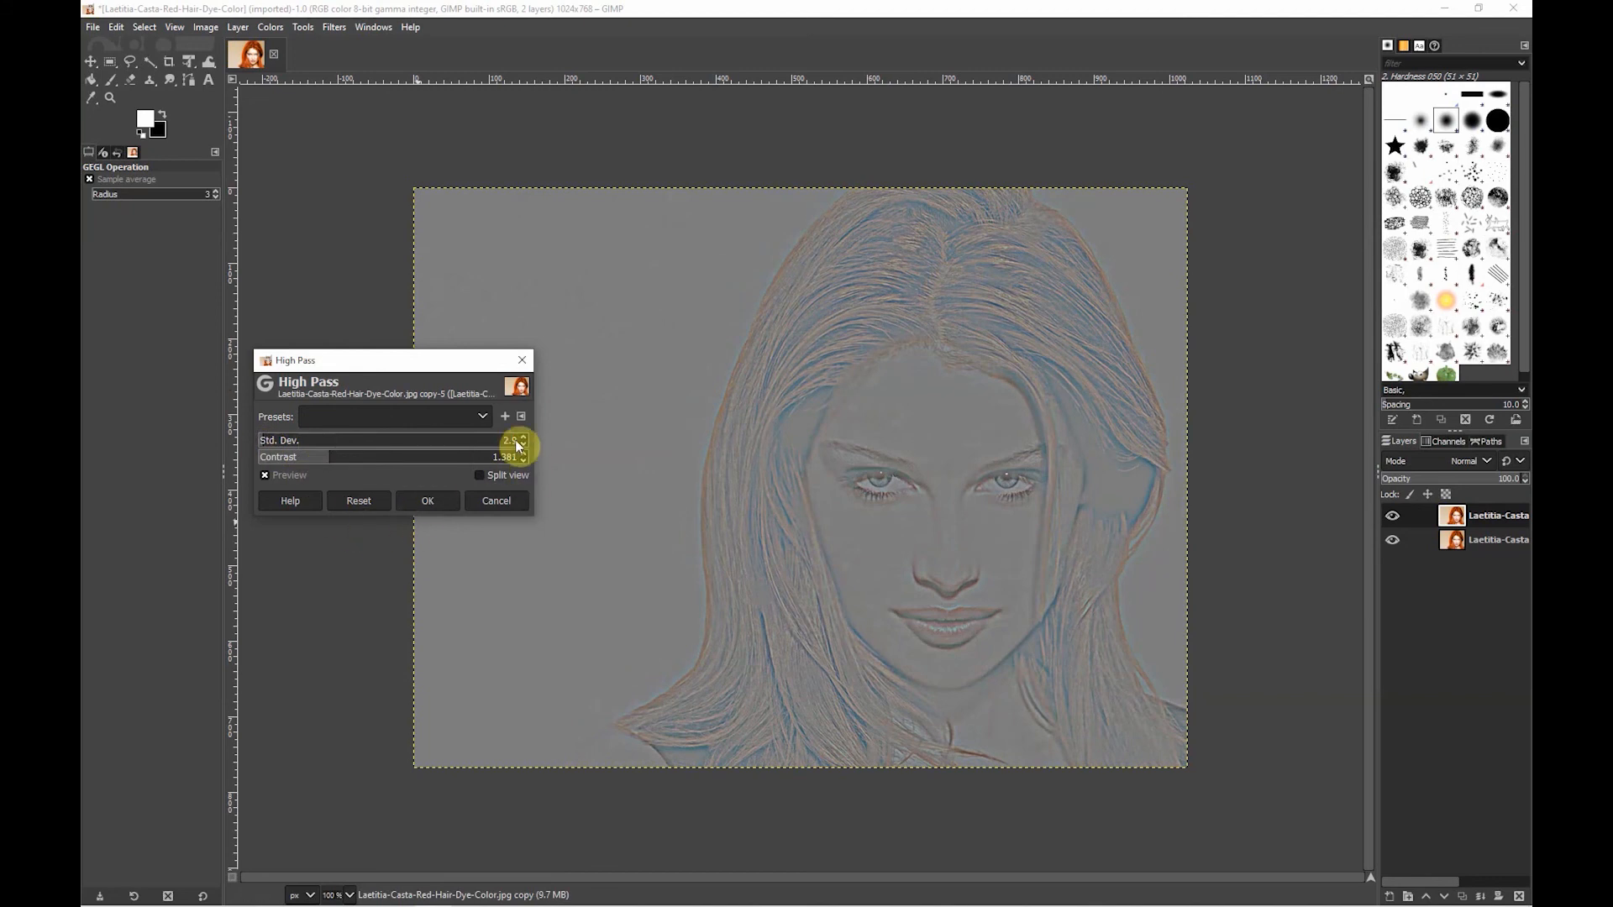
{"action": "left_click", "coordinate": [430, 502]}
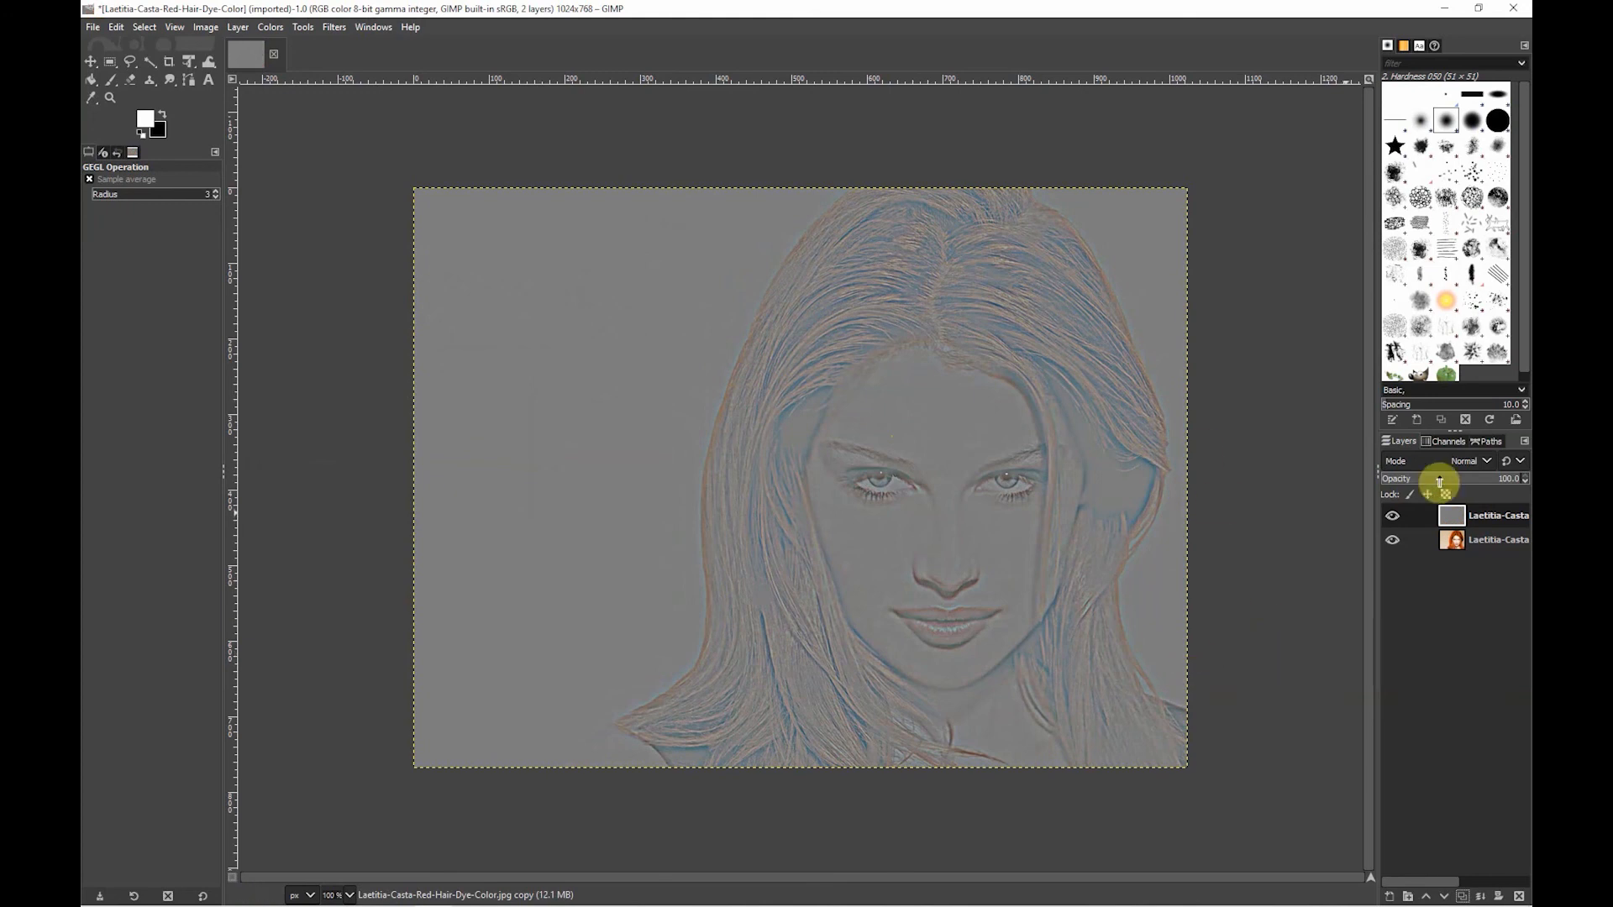
- Set the high-pass layer's blend mode to Overlay and hide the layer to compare the sharpening with the original
{"action": "left_click", "coordinate": [1478, 461]}
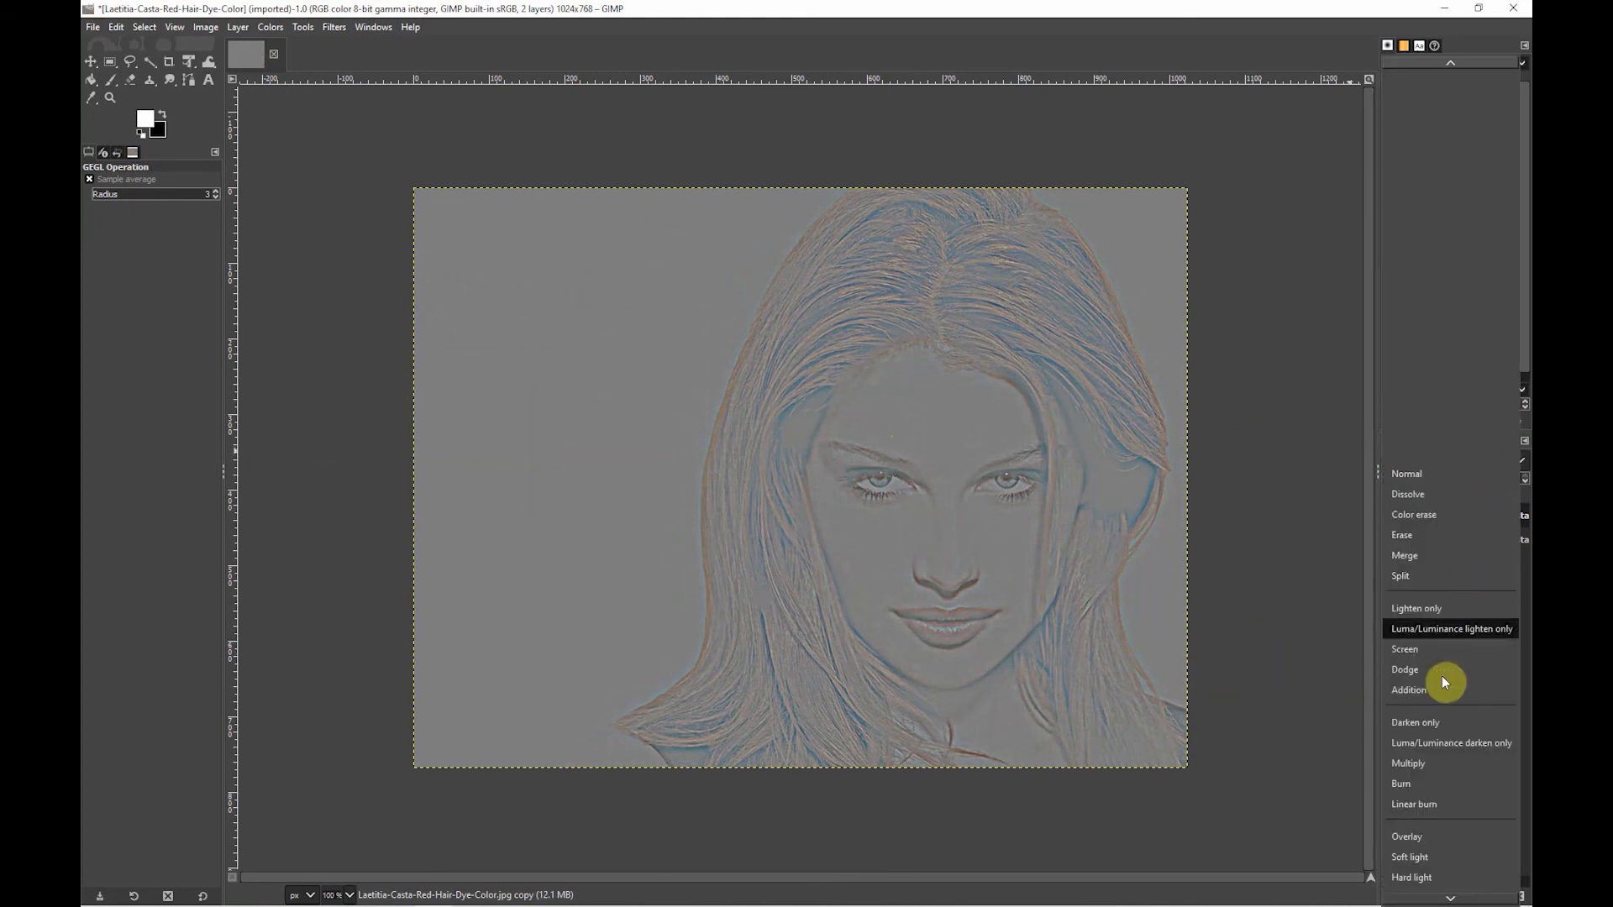
{"action": "left_click", "coordinate": [1426, 837]}
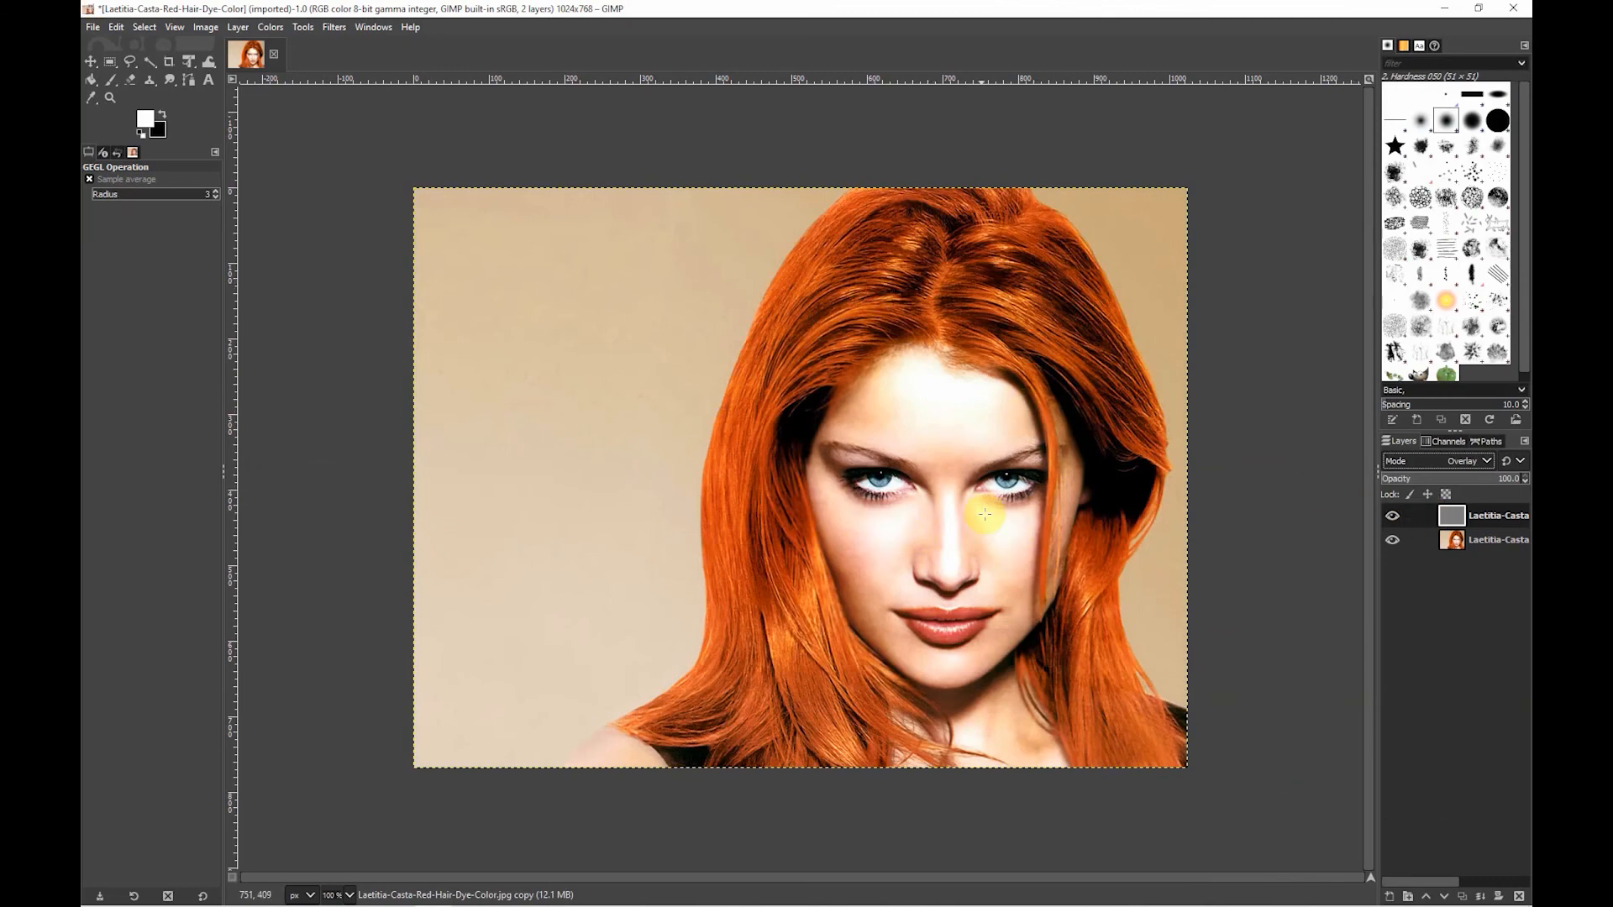
{"action": "left_click", "coordinate": [1391, 516]}
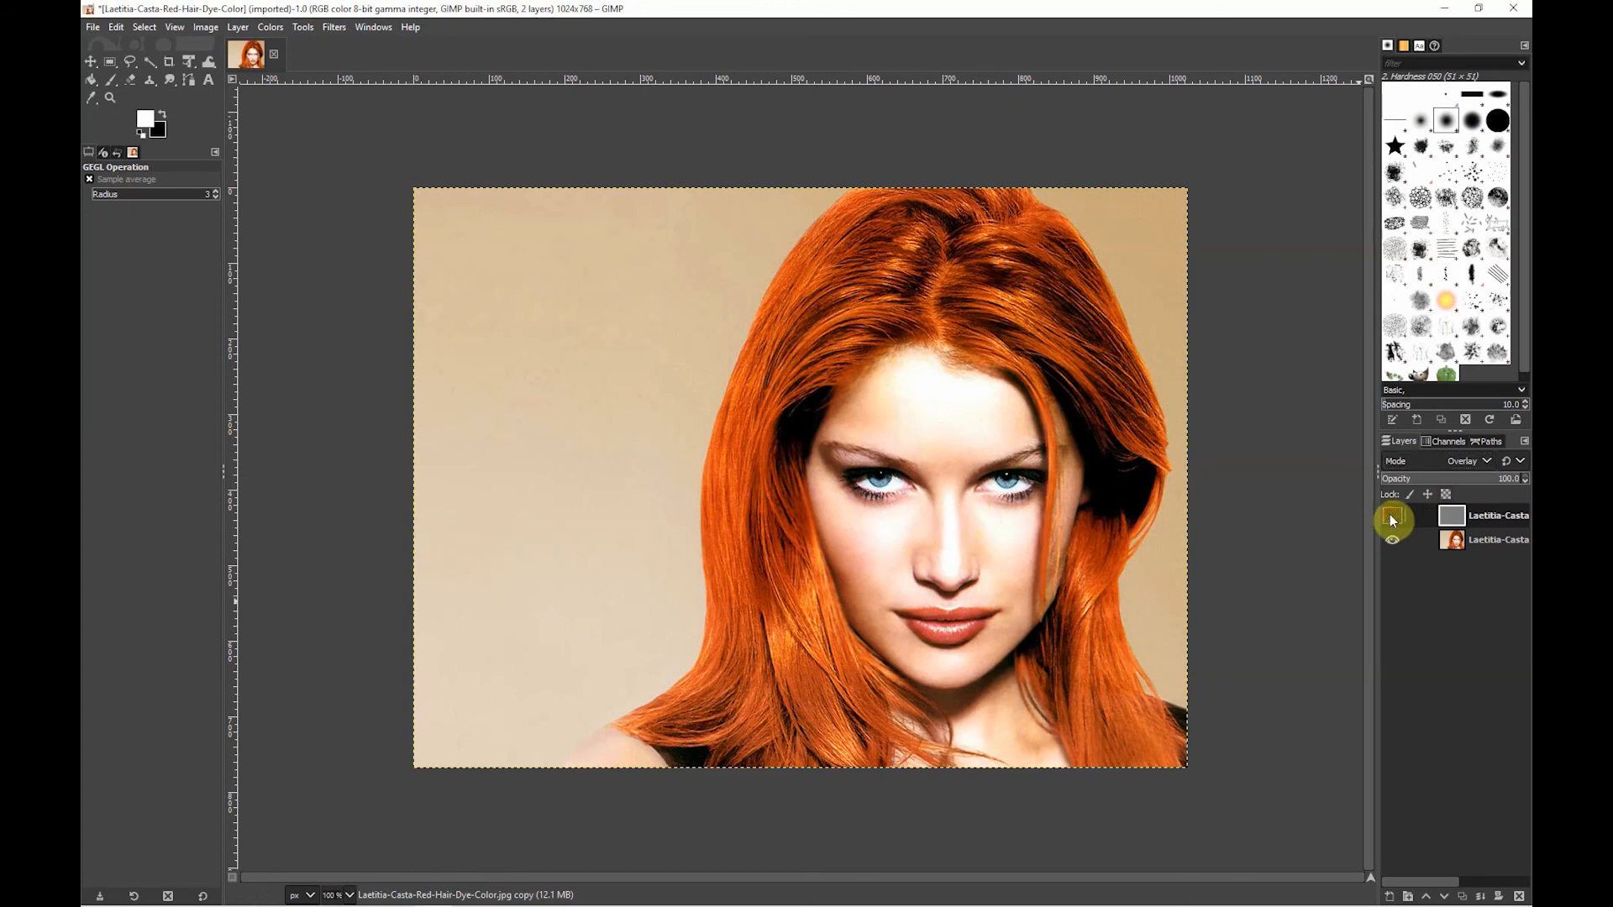